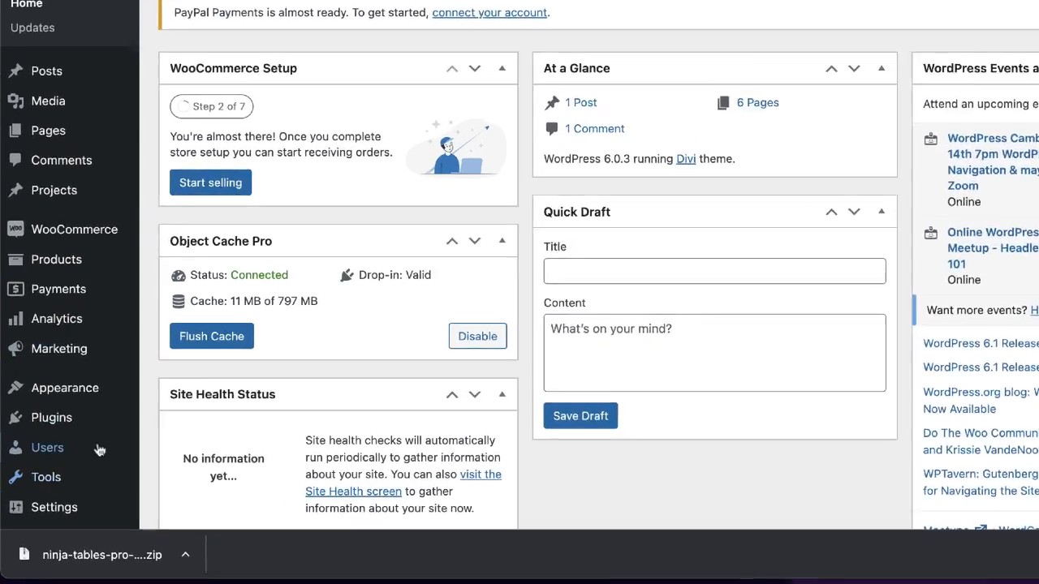
# - Find the Ninja Tables data table plugin by searching the plugin directory for "ninja tables", then install and activate it
pyautogui.moveTo(91, 452)
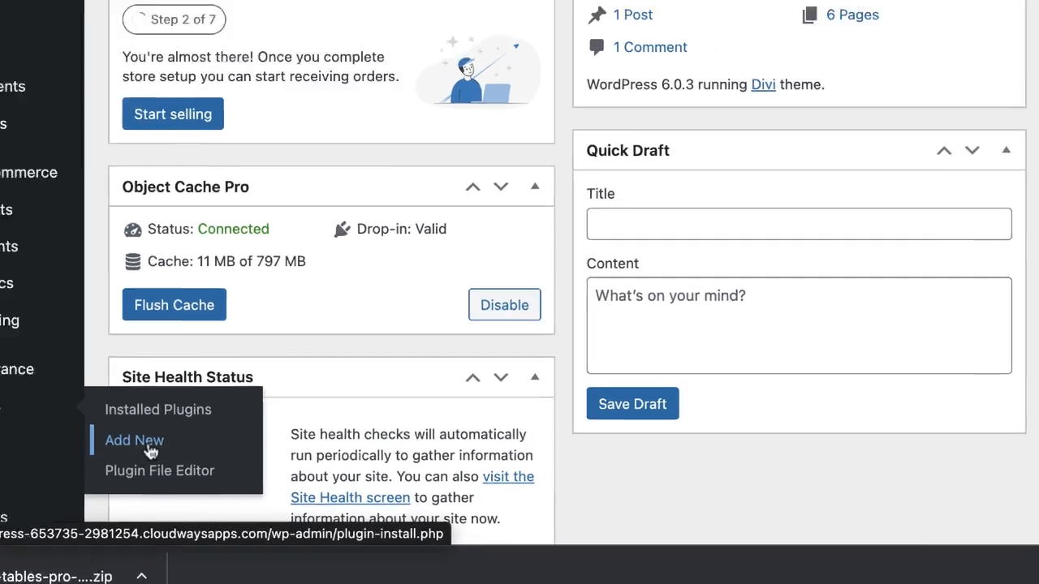
pyautogui.click(238, 419)
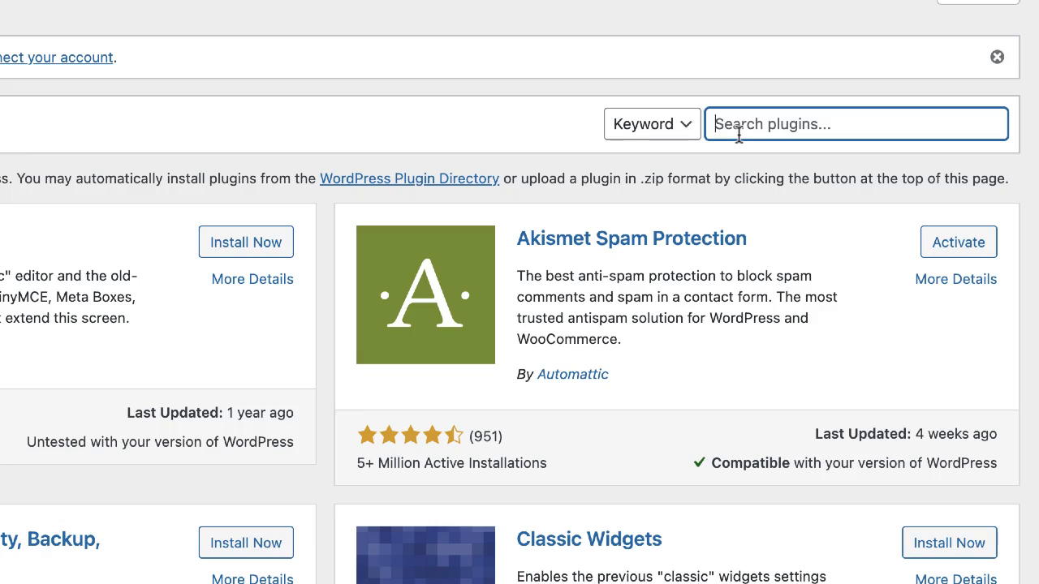
pyautogui.write('ninja tables')
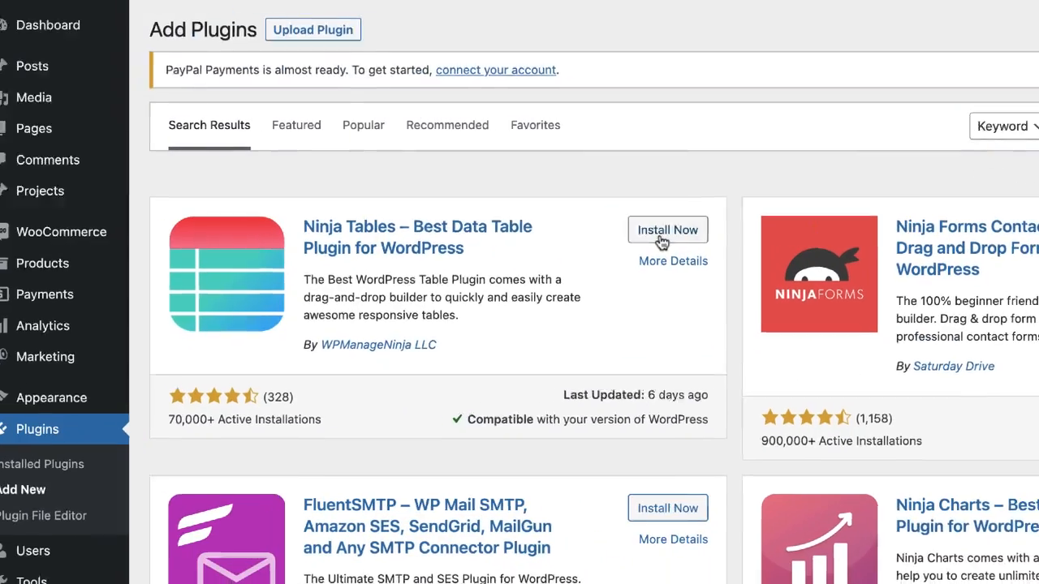
pyautogui.click(668, 236)
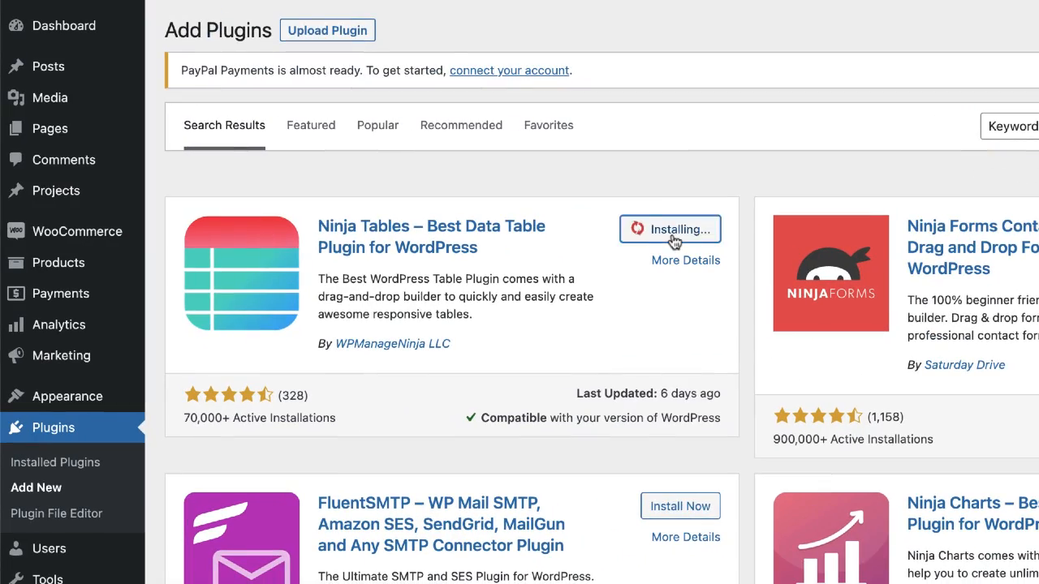
pyautogui.click(686, 230)
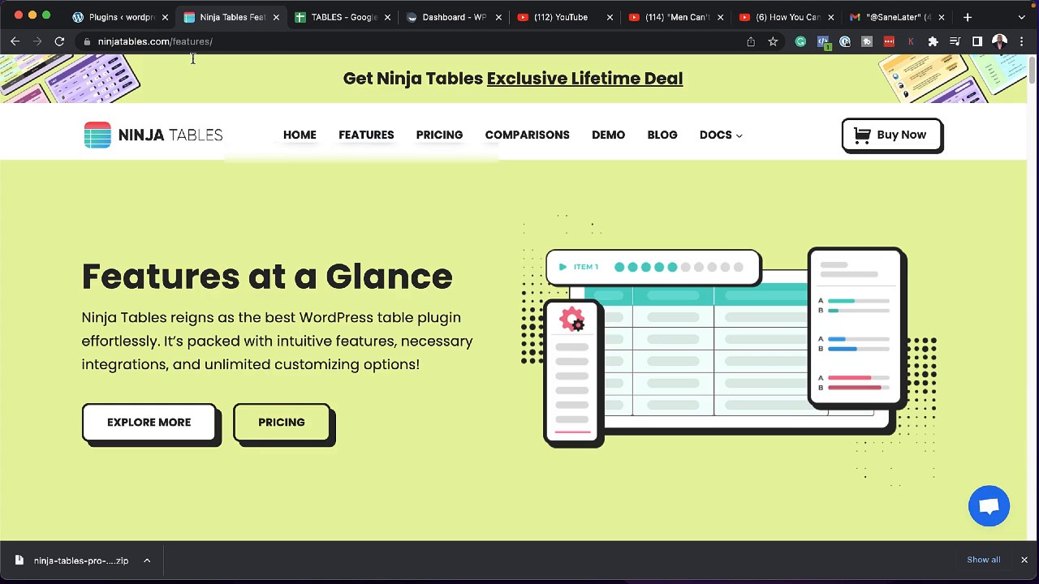
# - Copy the Ninja Tables Pro license key from the WPManageNinja account dashboard and return to the WordPress plugins page
pyautogui.click(446, 20)
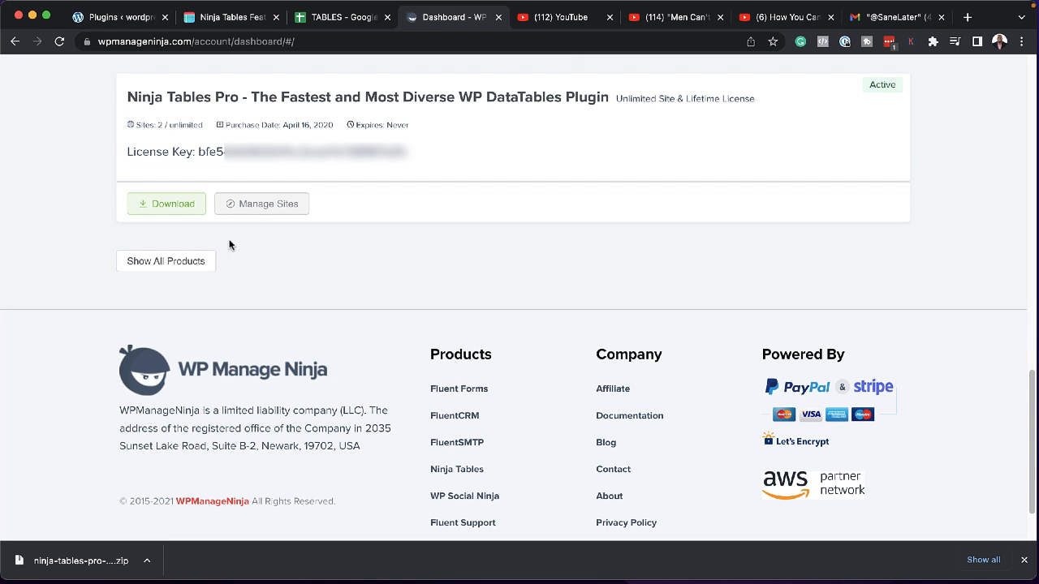
pyautogui.moveTo(198, 152); pyautogui.dragTo(497, 163)
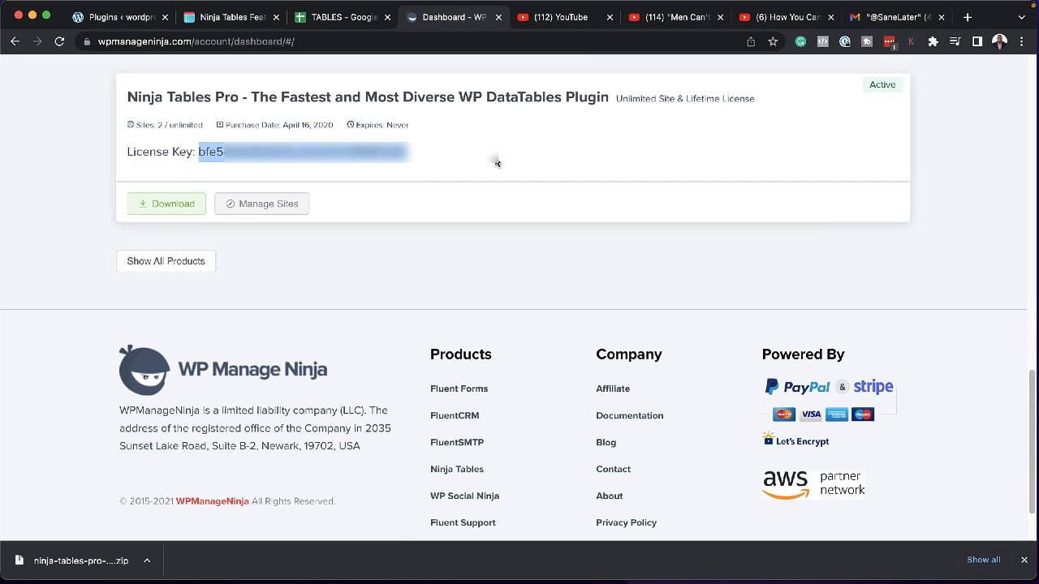
pyautogui.click(131, 19)
# - Upload the downloaded ninja-tables-pro-4.3.0 (1).zip as a new plugin, install it and activate it
pyautogui.click(207, 104)
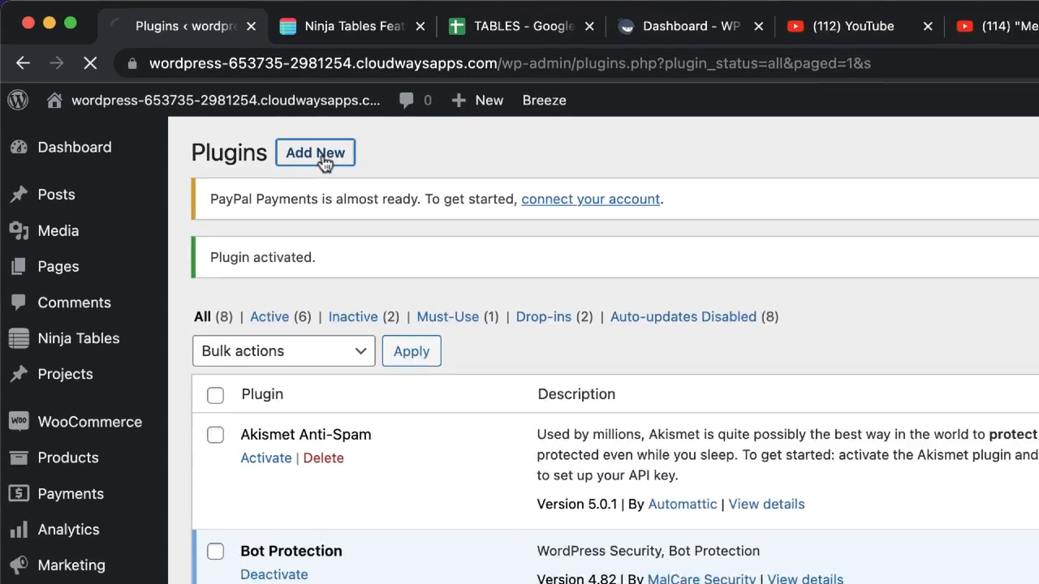
pyautogui.click(383, 163)
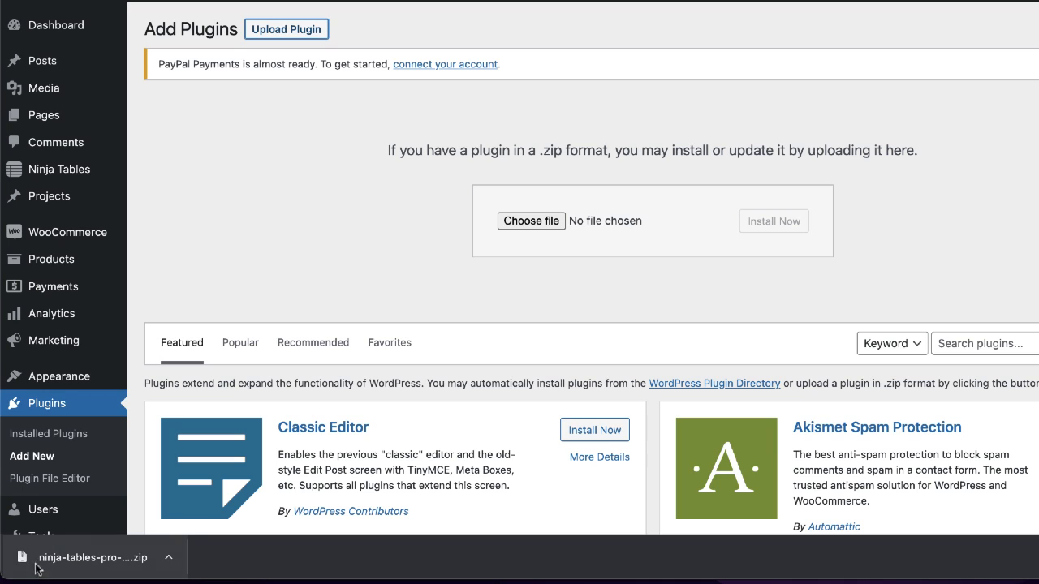
pyautogui.moveTo(25, 561); pyautogui.dragTo(676, 220)
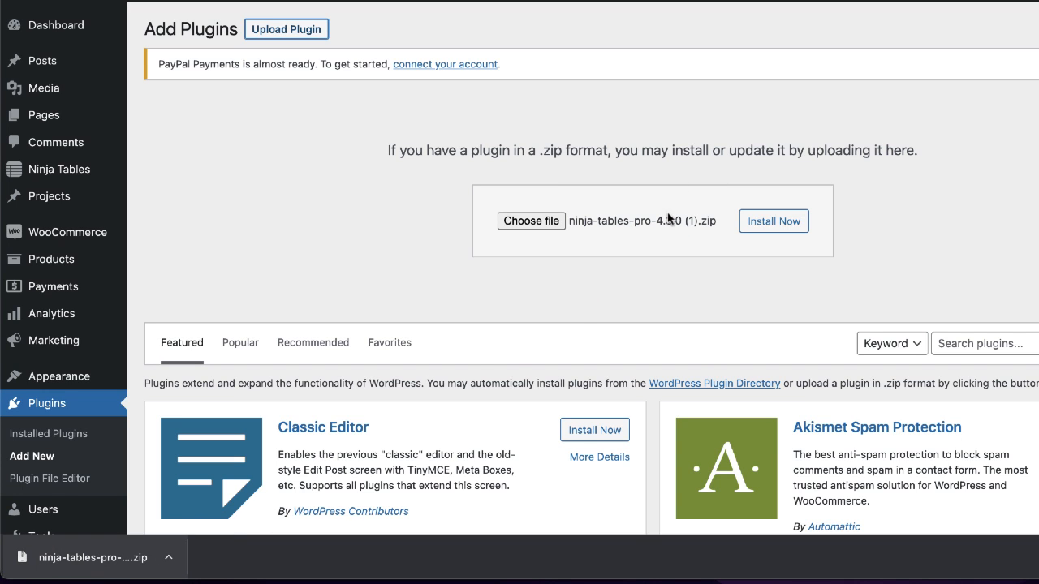
pyautogui.click(773, 223)
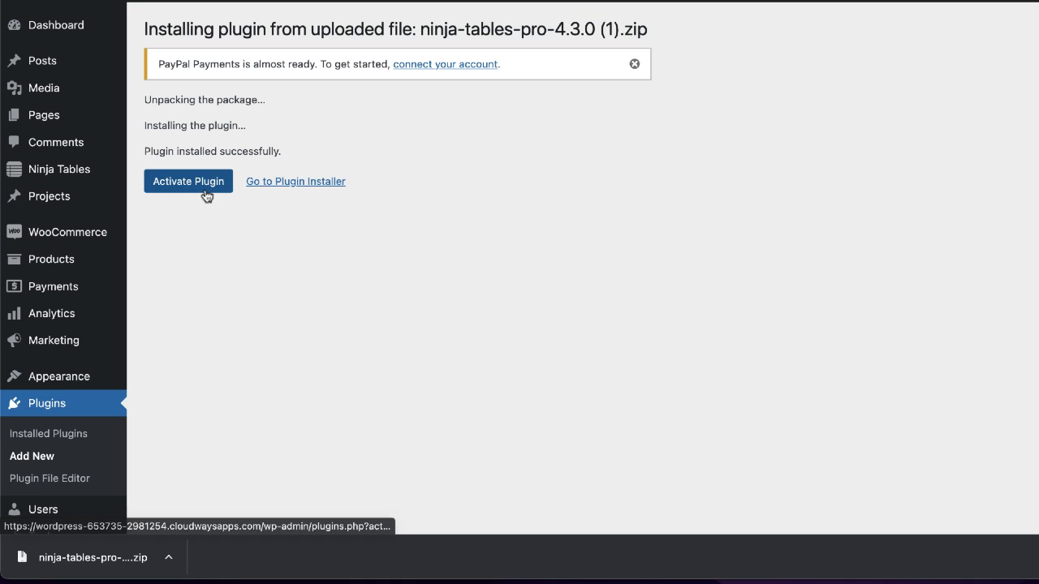
pyautogui.click(206, 193)
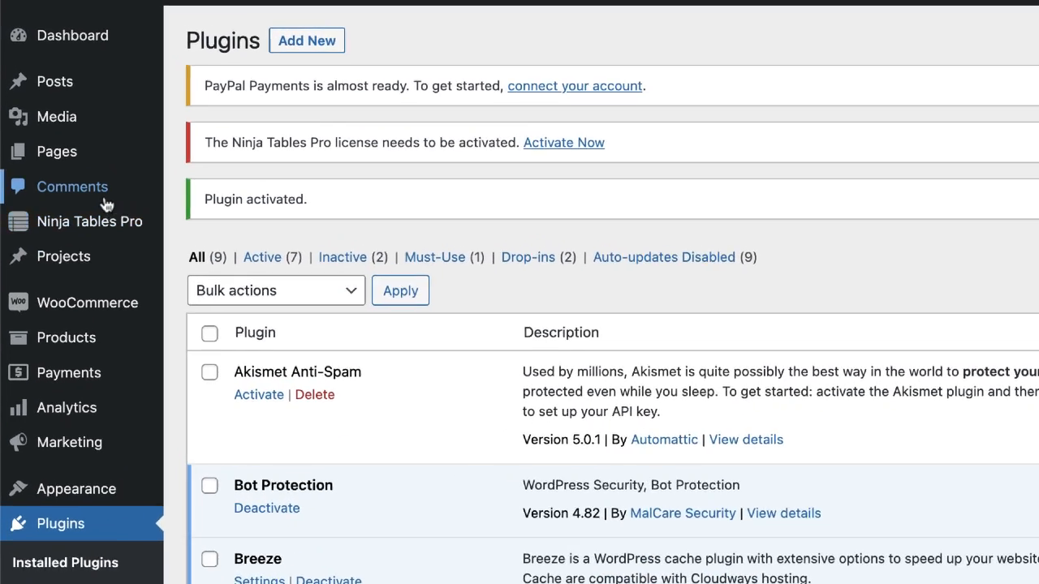
# - Activate the Ninja Tables Pro license by pasting the copied license key into the License Key field
pyautogui.moveTo(74, 169)
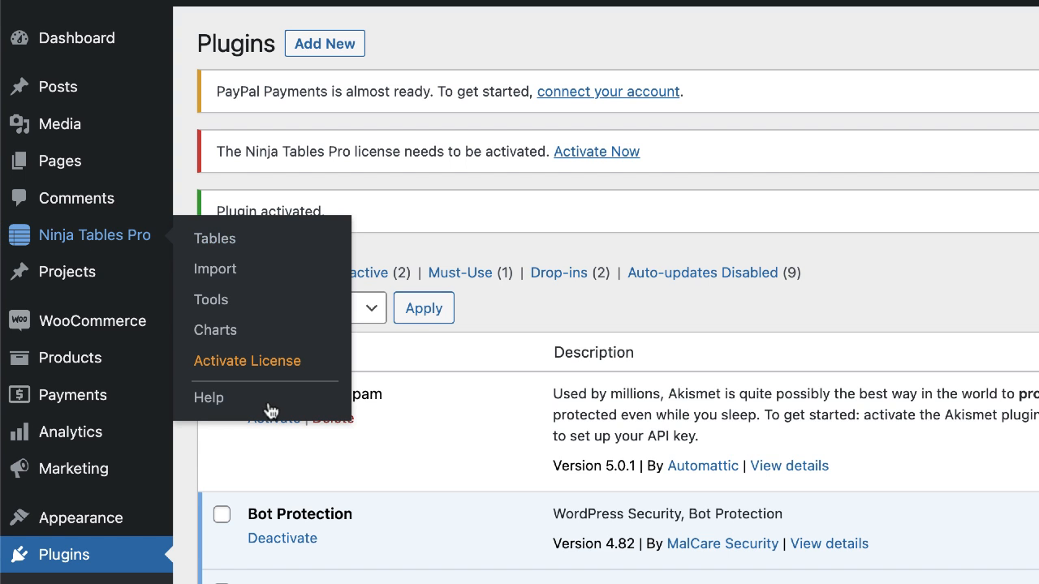
pyautogui.click(280, 362)
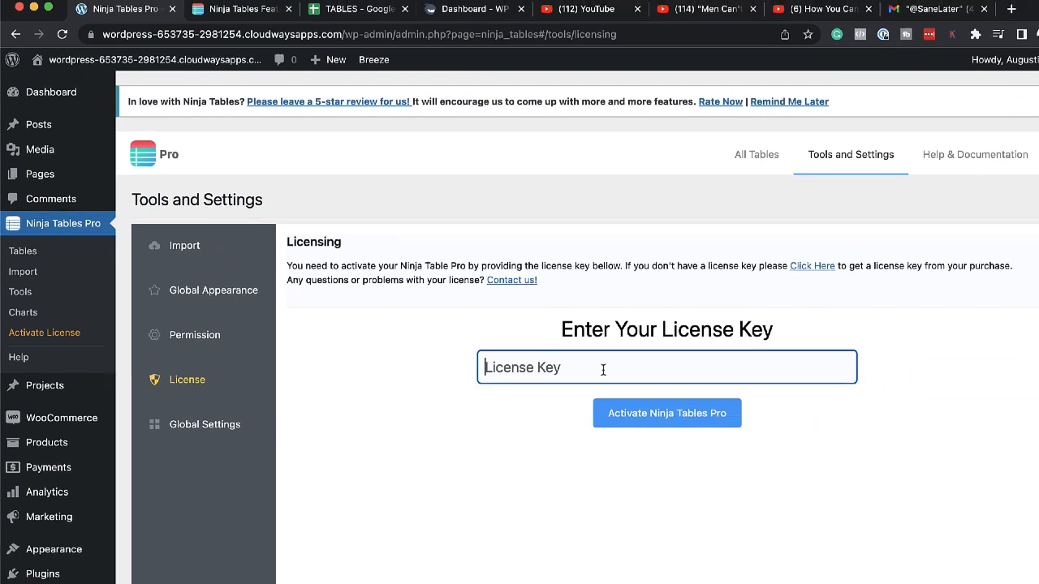
pyautogui.click(575, 364)
pyautogui.press('super+v')
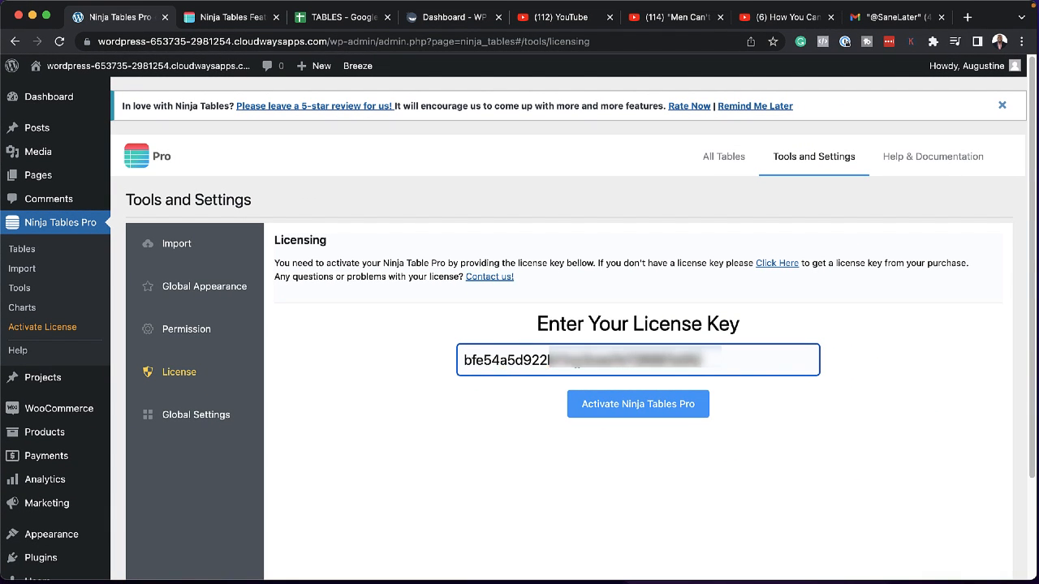
pyautogui.click(632, 411)
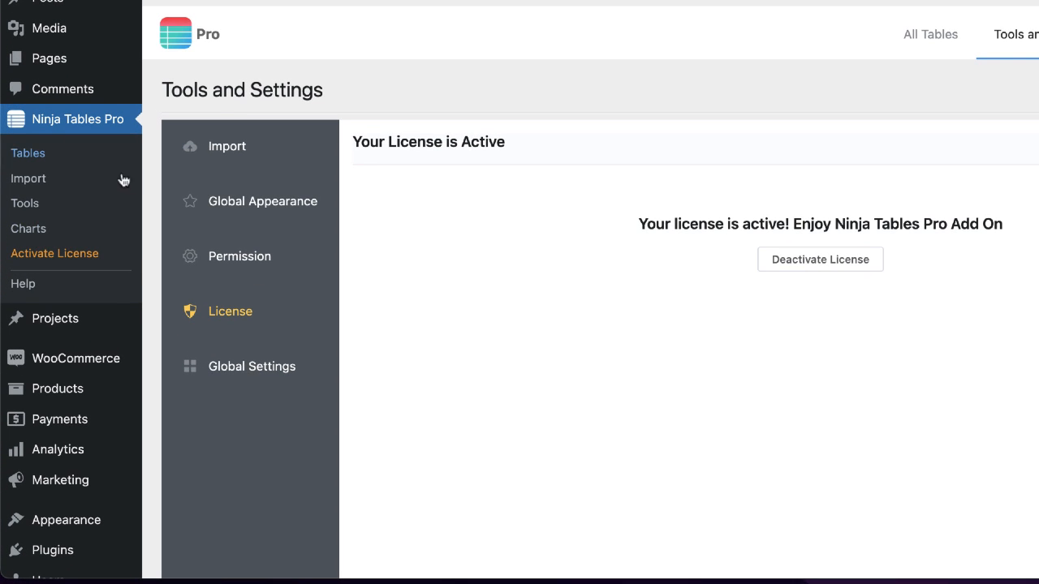
# - Create a new default table manually in Ninja Tables Pro with the title "Test Table"
pyautogui.click(32, 154)
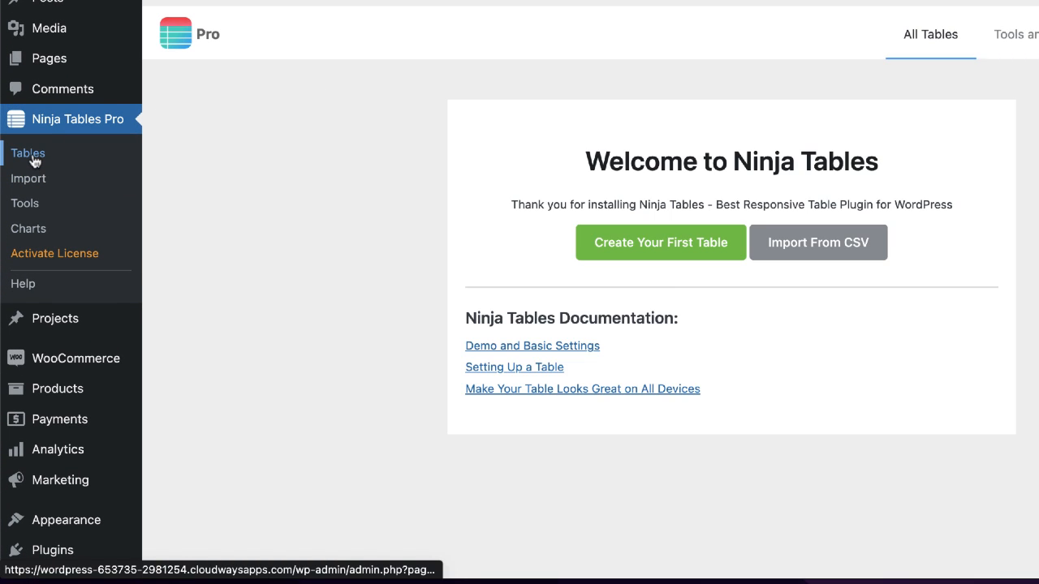
pyautogui.click(668, 259)
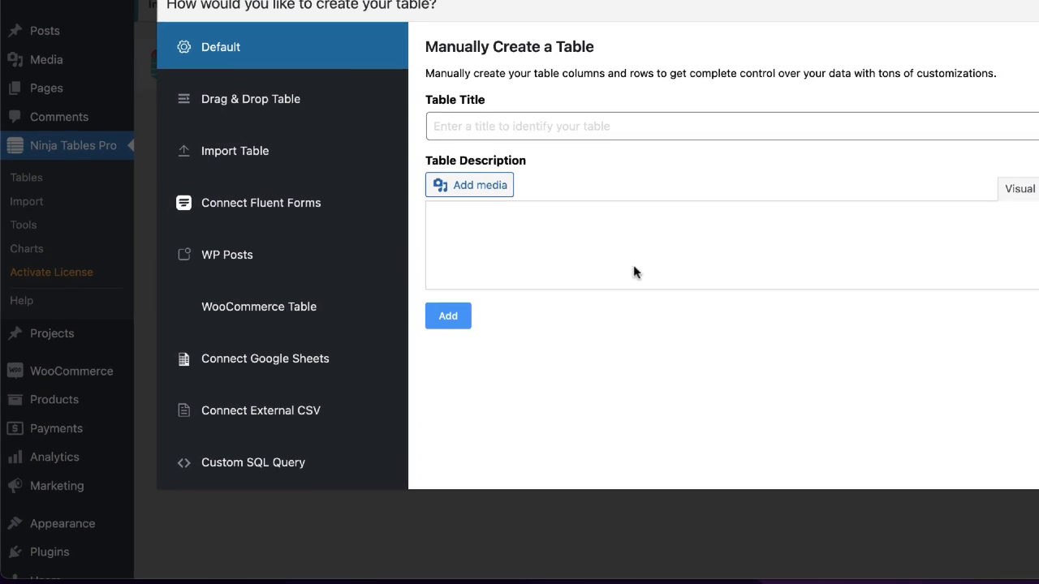
pyautogui.click(571, 125)
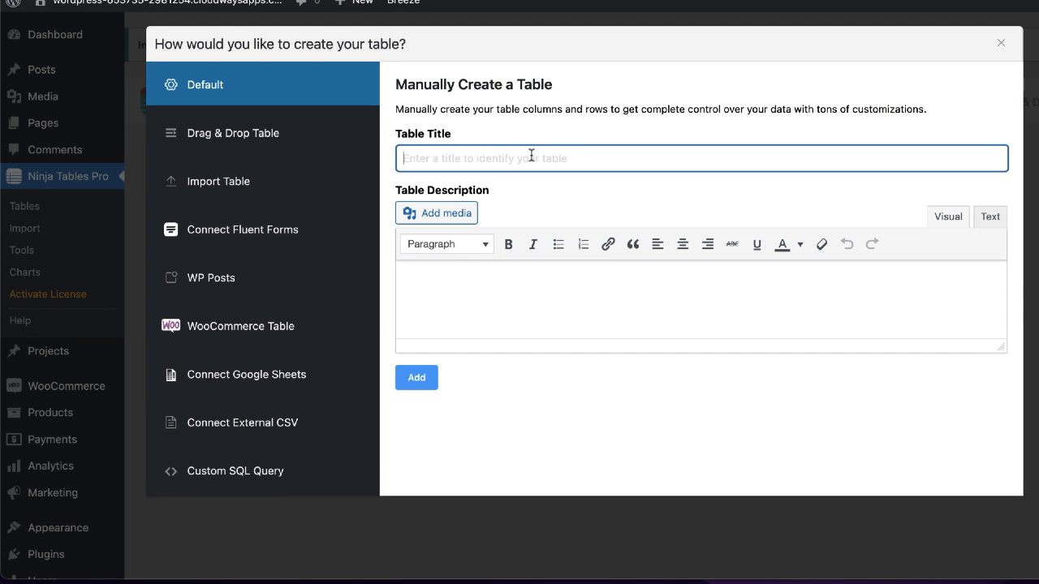
pyautogui.write('Test Table')
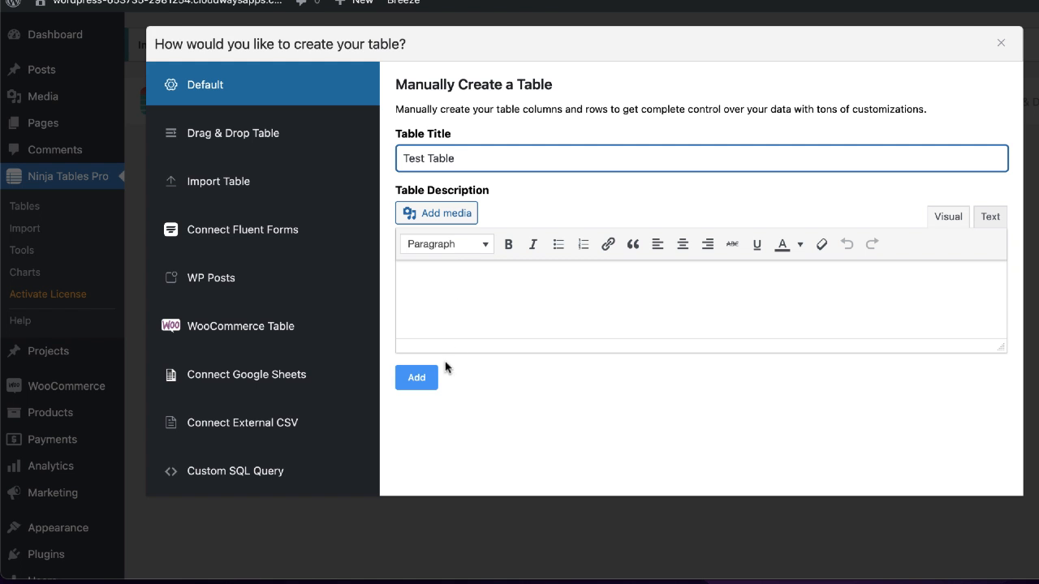
pyautogui.click(430, 378)
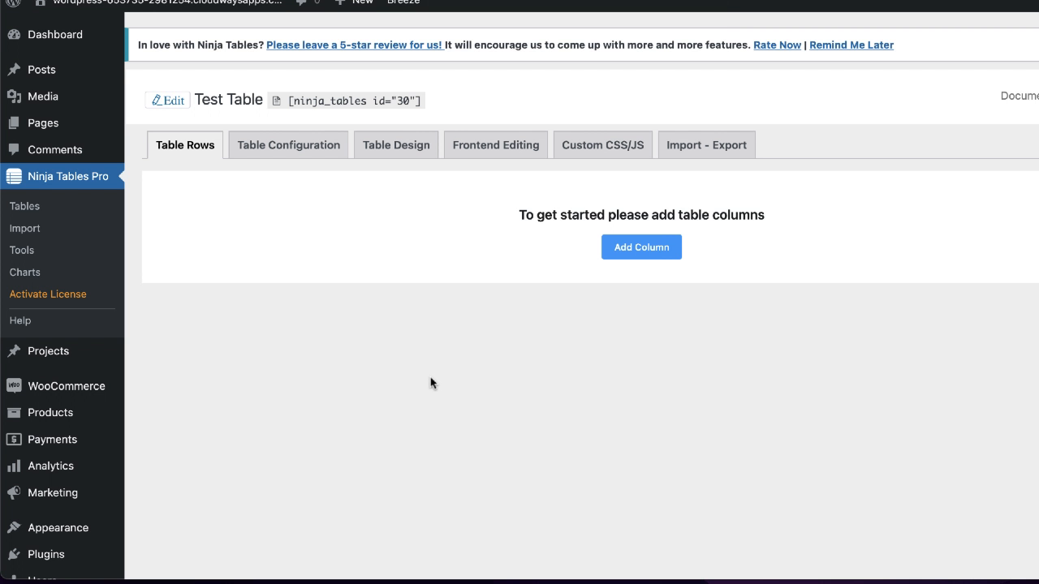
# - Add a first column named "Sales" to Test Table with the default single line text type
pyautogui.click(659, 251)
pyautogui.click(464, 143)
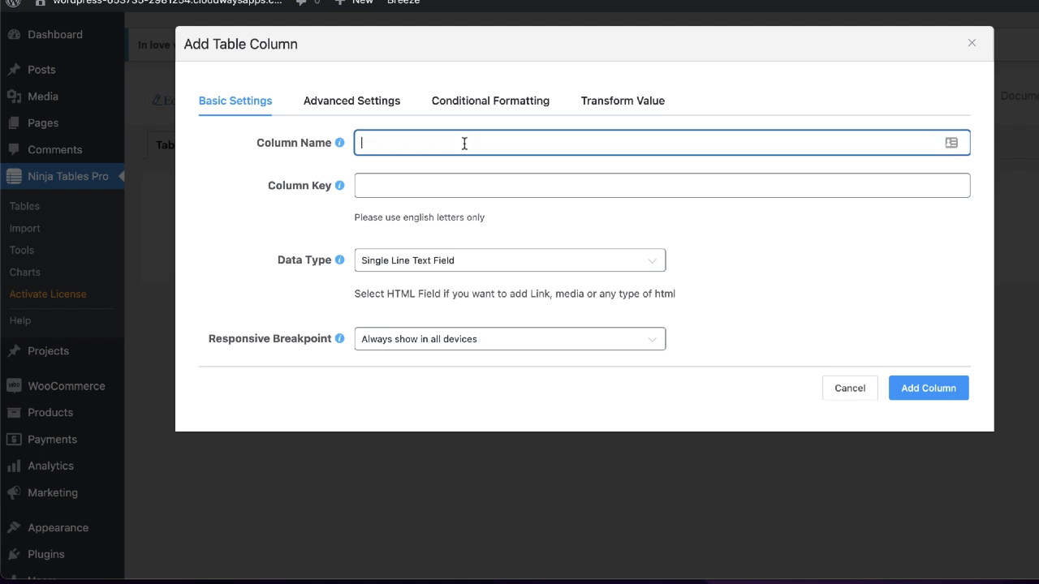
pyautogui.write('S')
pyautogui.write('a')
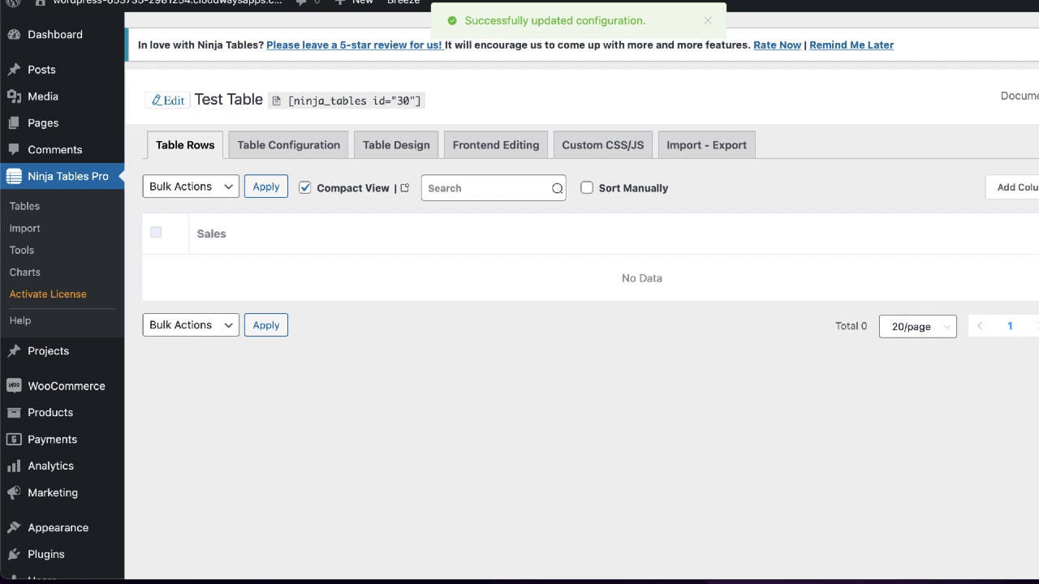
# - Add a second column named "Item" to the table, replacing the name "Description" in the column form
pyautogui.click(1010, 187)
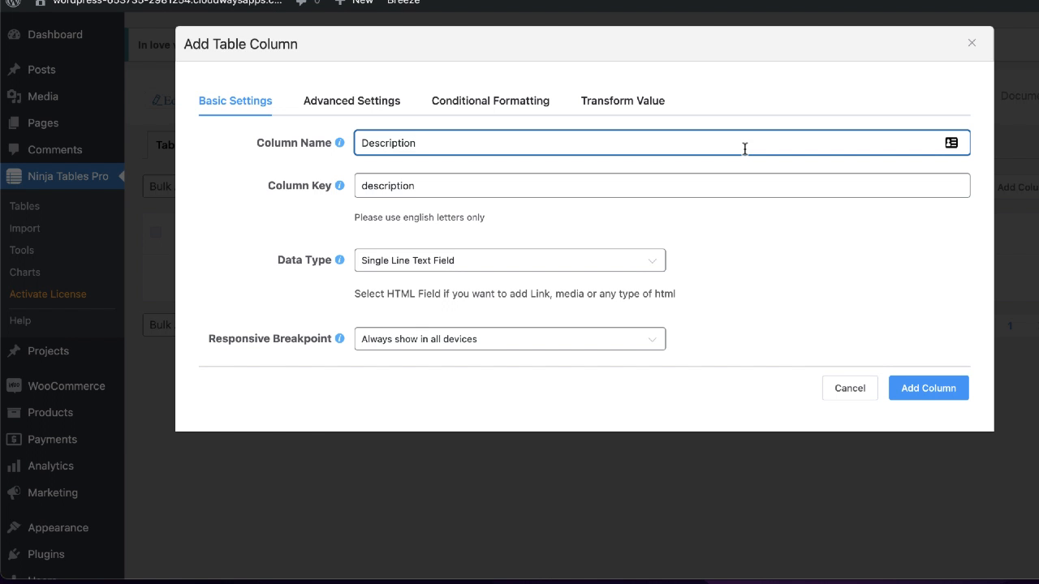
pyautogui.doubleClick(744, 148)
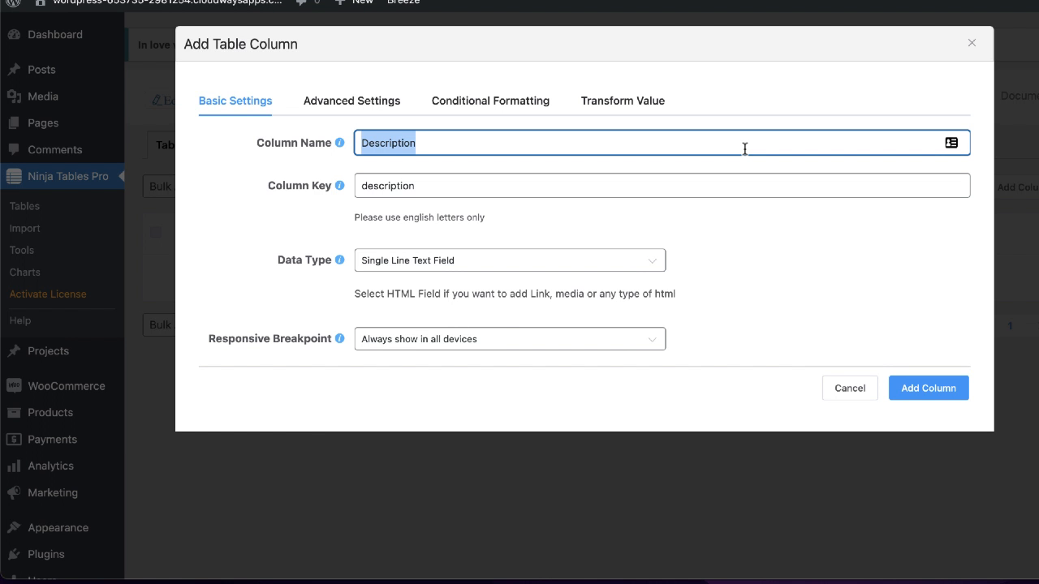
pyautogui.write('I')
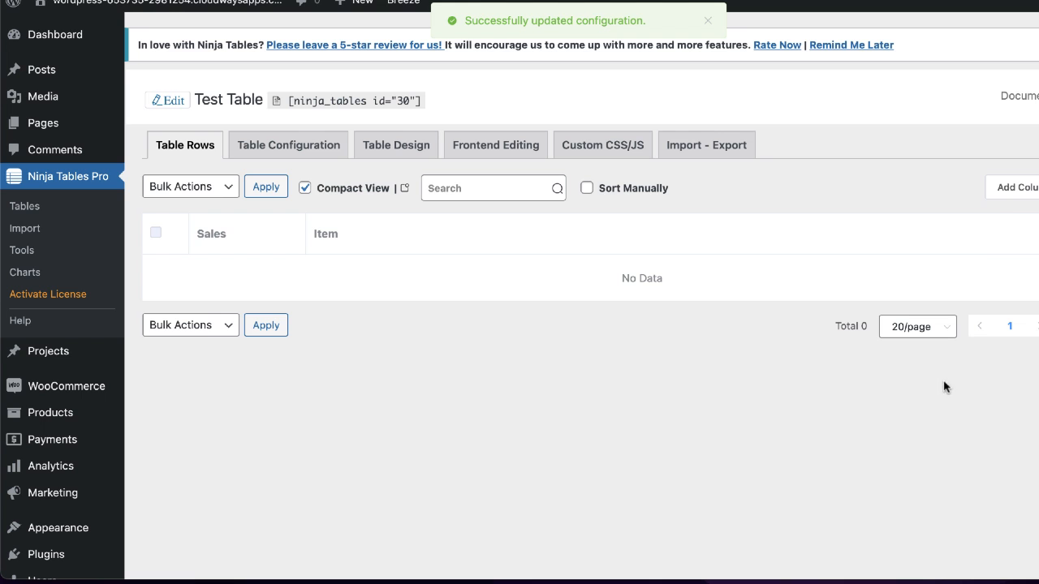
# - Add a third column named "Manager" to the table with the default single line text type
pyautogui.click(1018, 189)
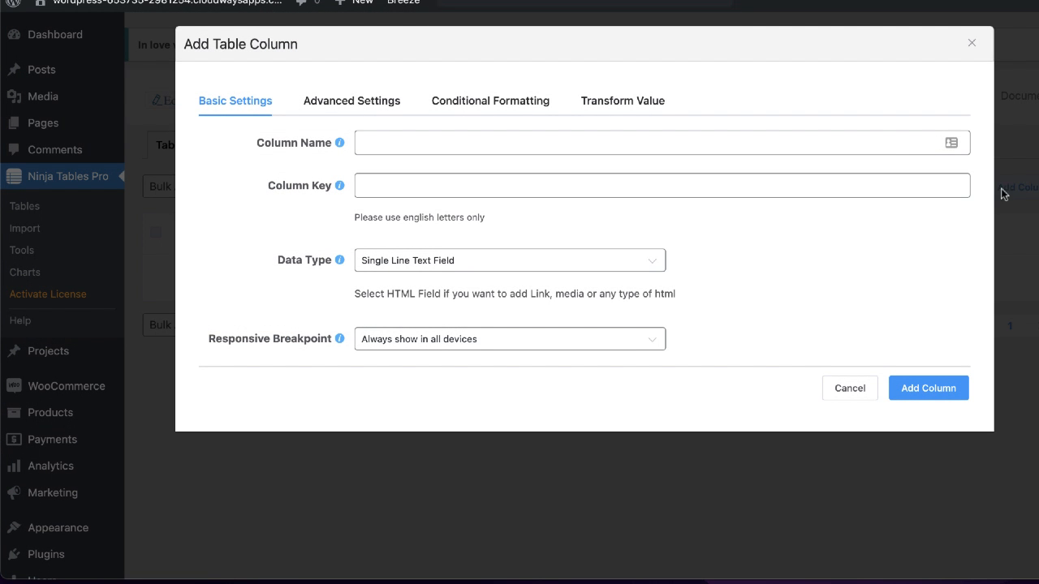
pyautogui.click(877, 141)
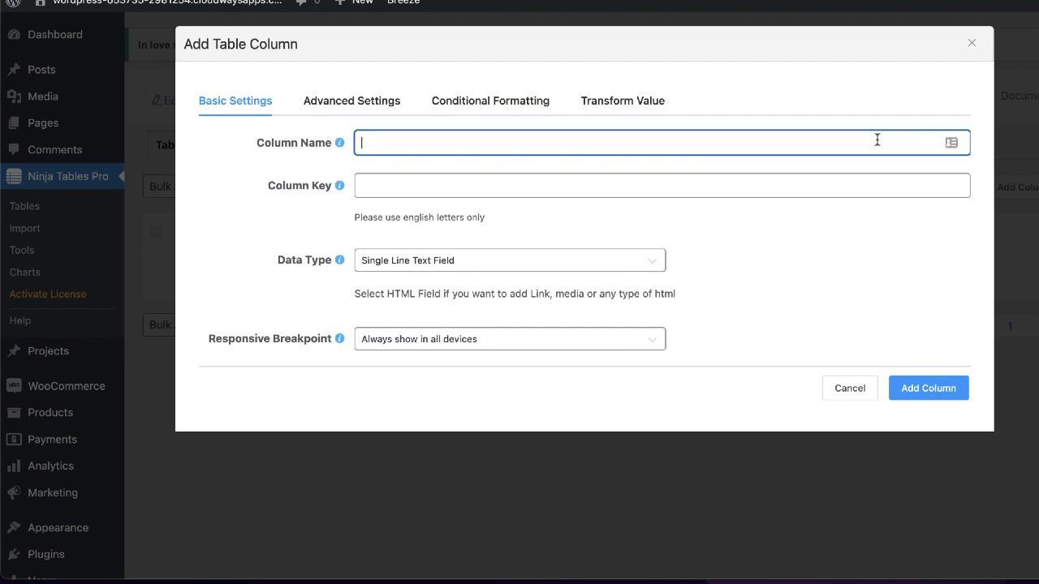
pyautogui.write('Manager')
pyautogui.click(929, 388)
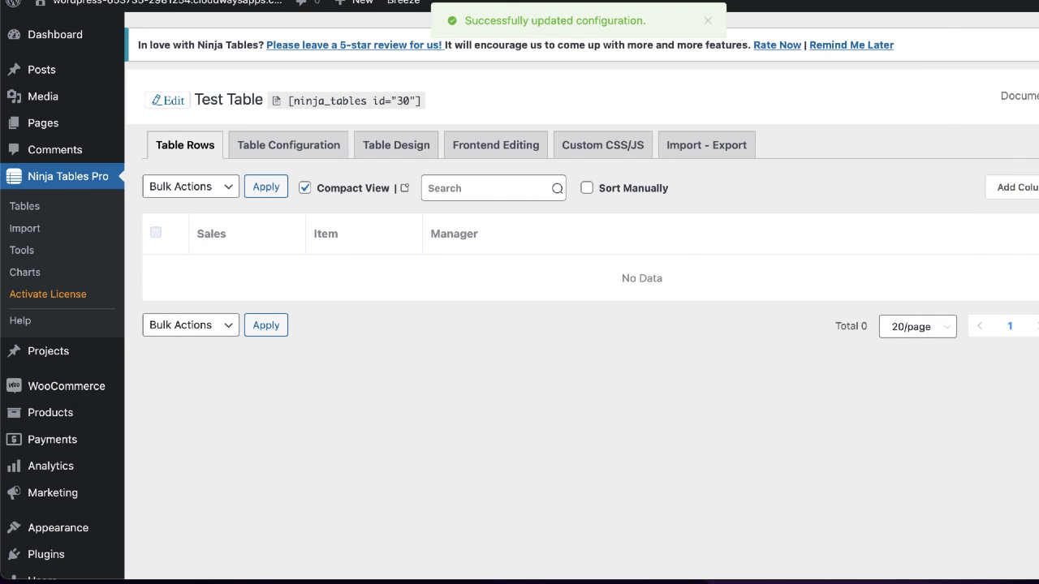
# - Add three data rows with Sales and Item values 12,000 Shoes, 5,000 Bags and 1,000 Hats, plus each manager's first name, and close the form
pyautogui.click(1038, 188)
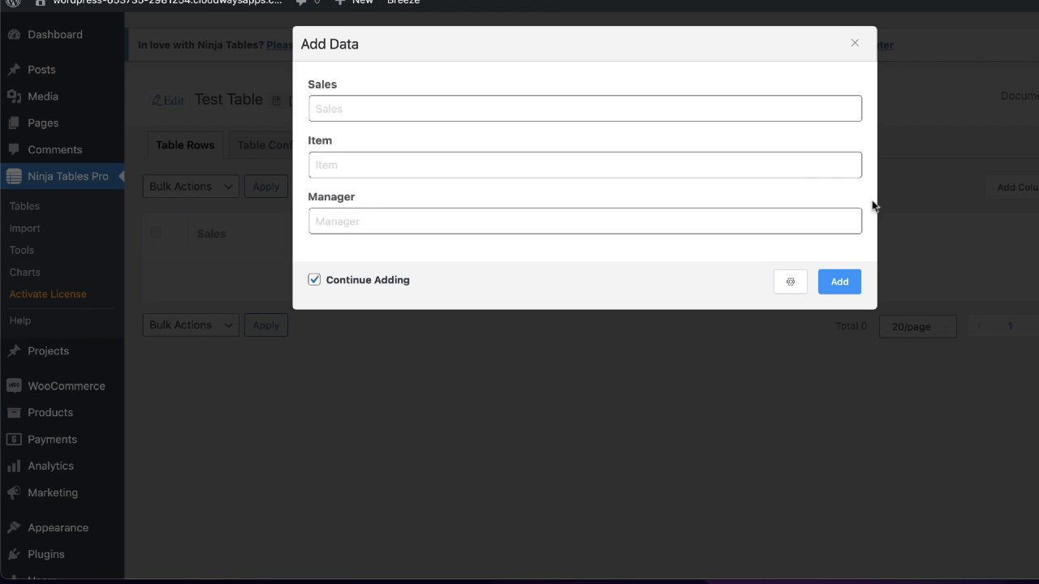
pyautogui.click(348, 108)
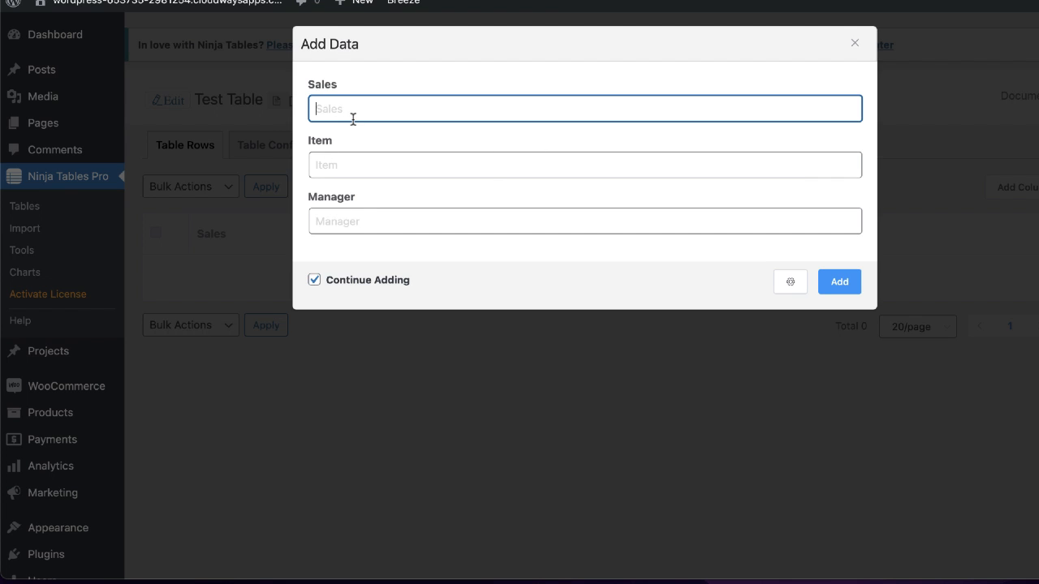
pyautogui.write('12,000')
pyautogui.click(356, 165)
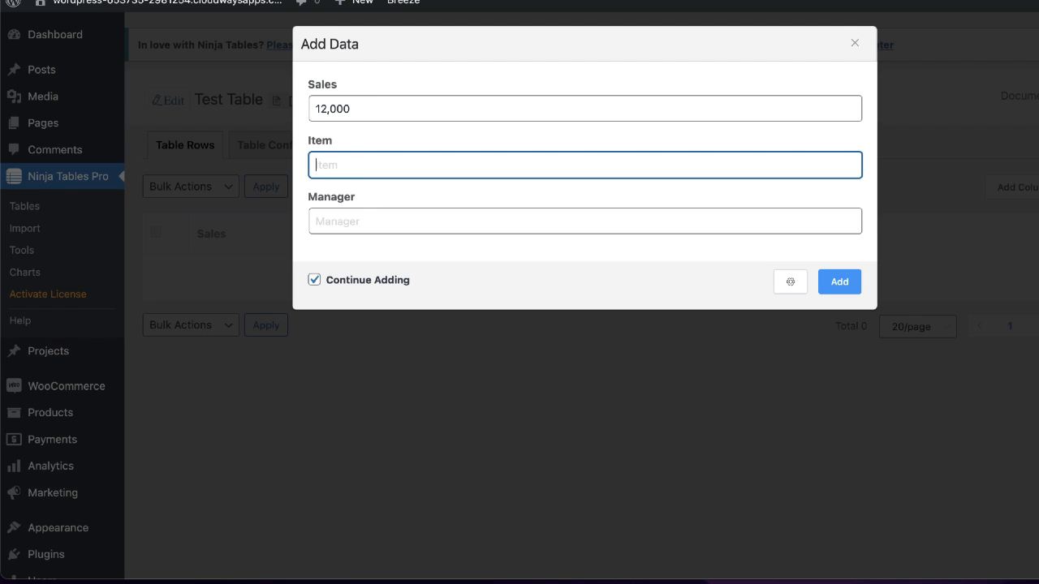
pyautogui.write('Shoes')
pyautogui.click(340, 228)
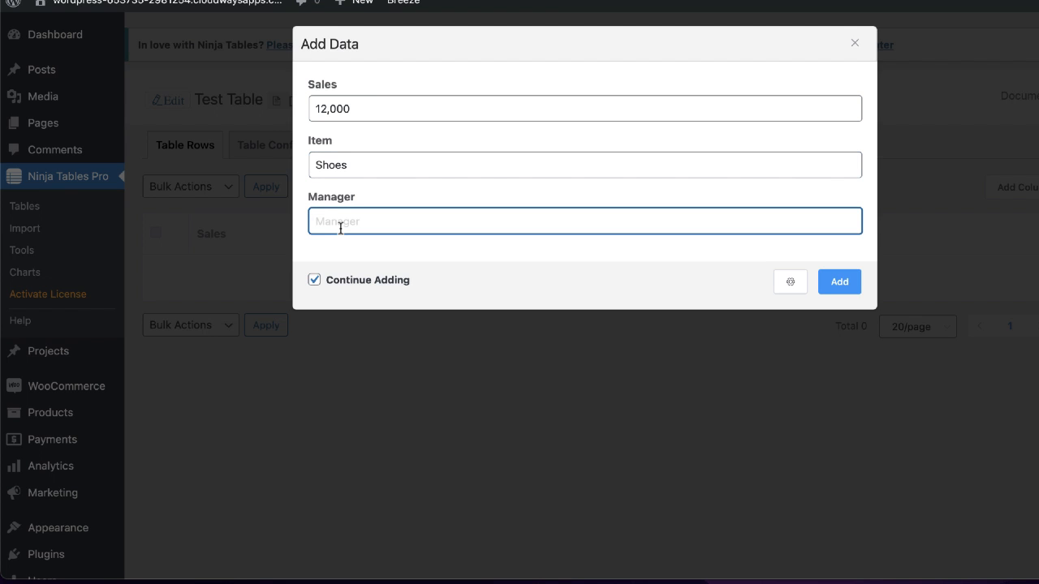
pyautogui.write('Mike')
pyautogui.click(841, 294)
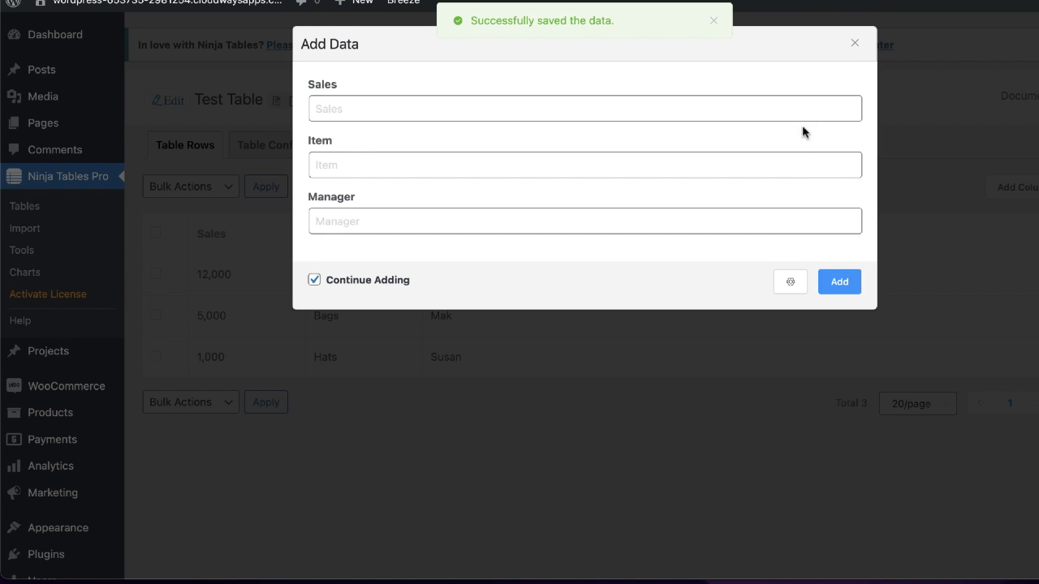
pyautogui.click(852, 44)
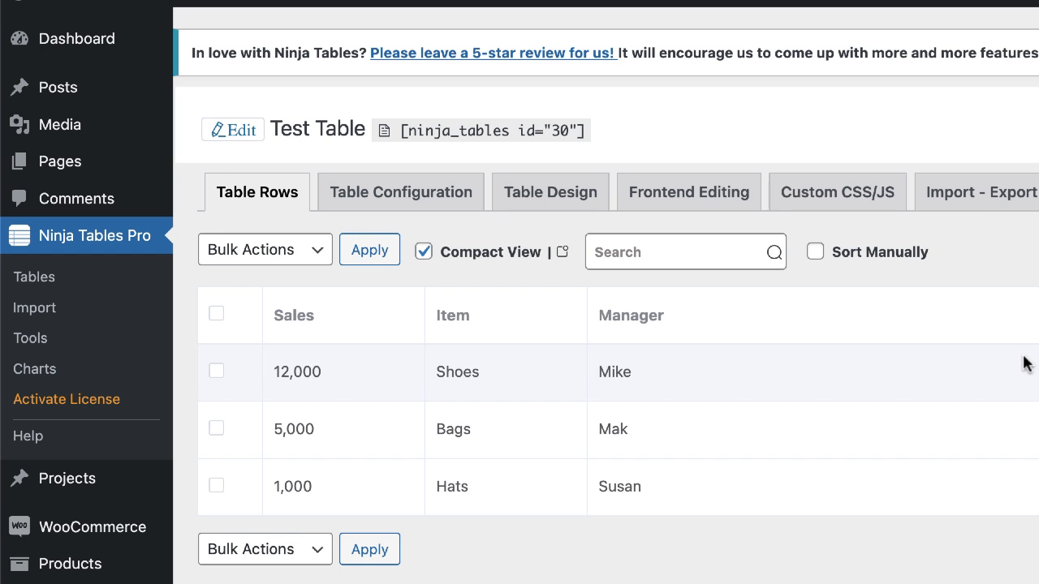
# - Copy the table's shortcode and start a new page titled "Data", building it from scratch with the Divi Builder
pyautogui.click(485, 134)
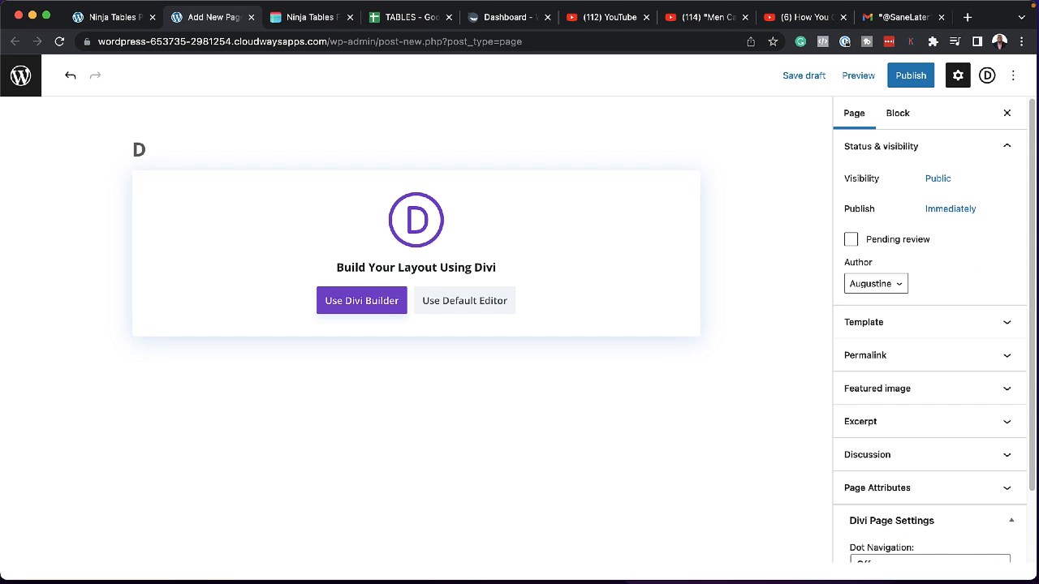
pyautogui.write('ata')
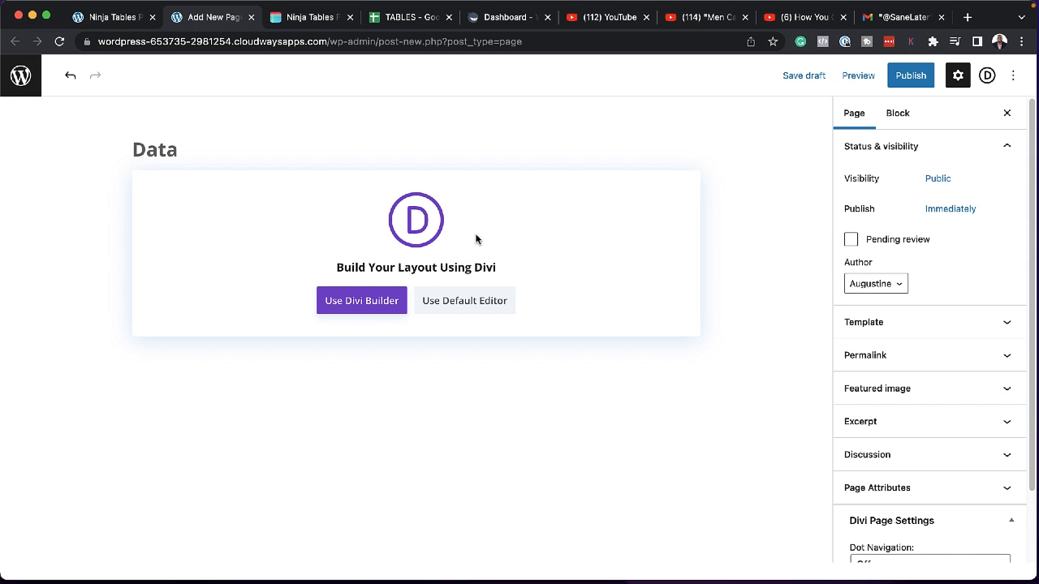
pyautogui.click(373, 301)
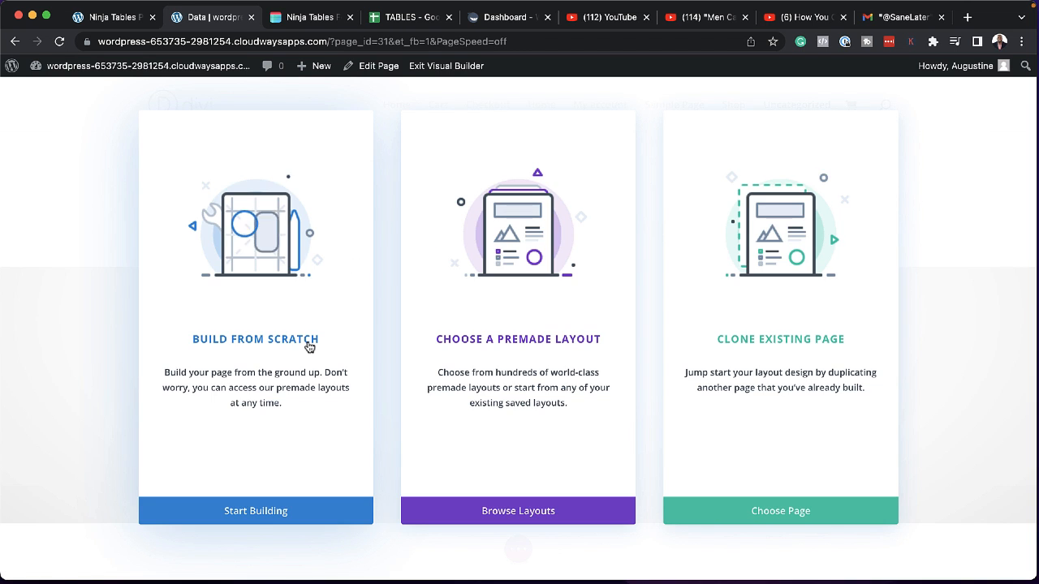
pyautogui.click(308, 342)
# - Insert a single-column row with a Text module on the page and dock the module's settings beside the layout
pyautogui.click(461, 310)
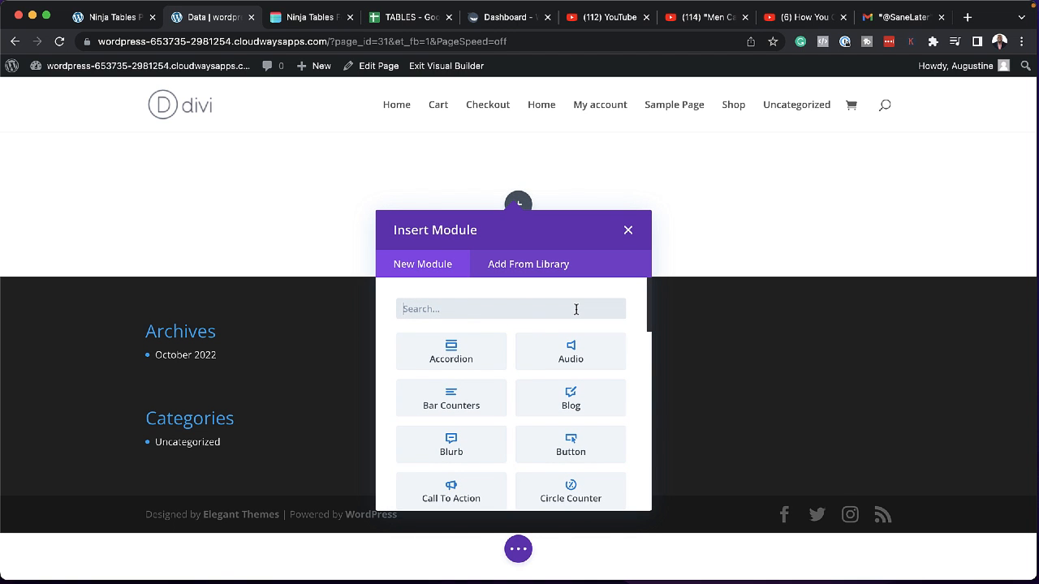
pyautogui.write('text')
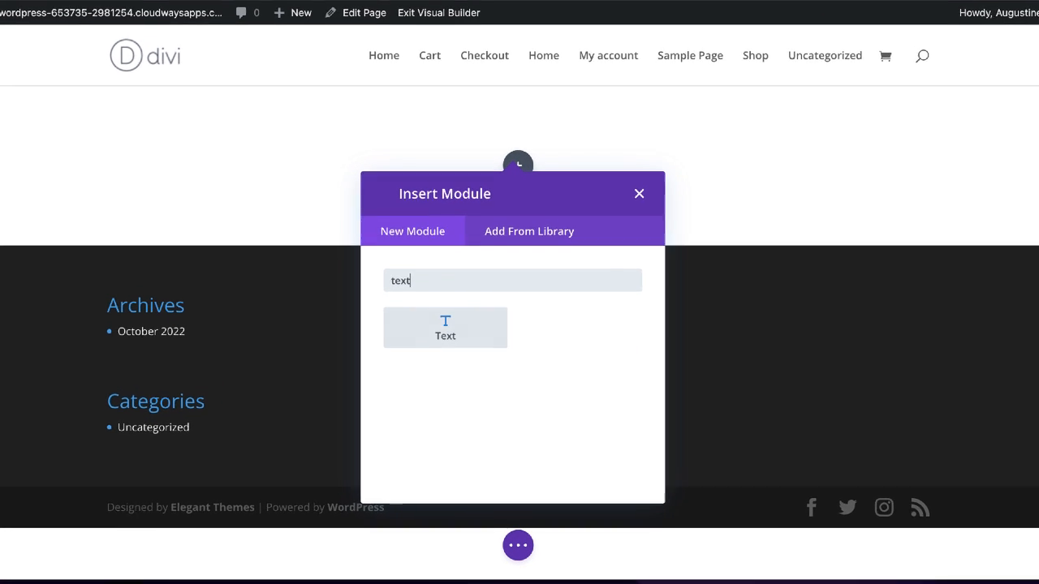
pyautogui.click(478, 319)
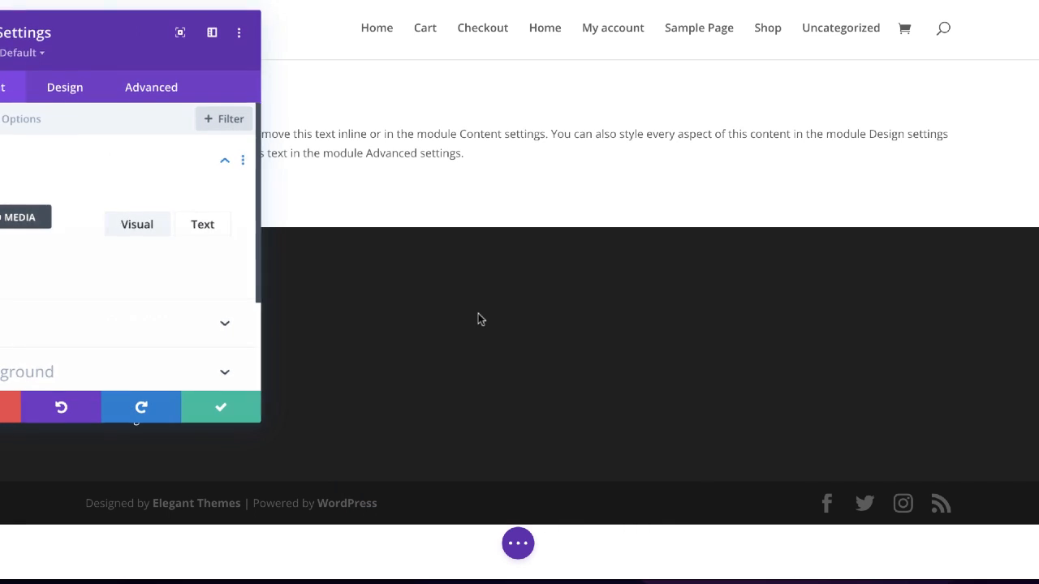
pyautogui.click(212, 32)
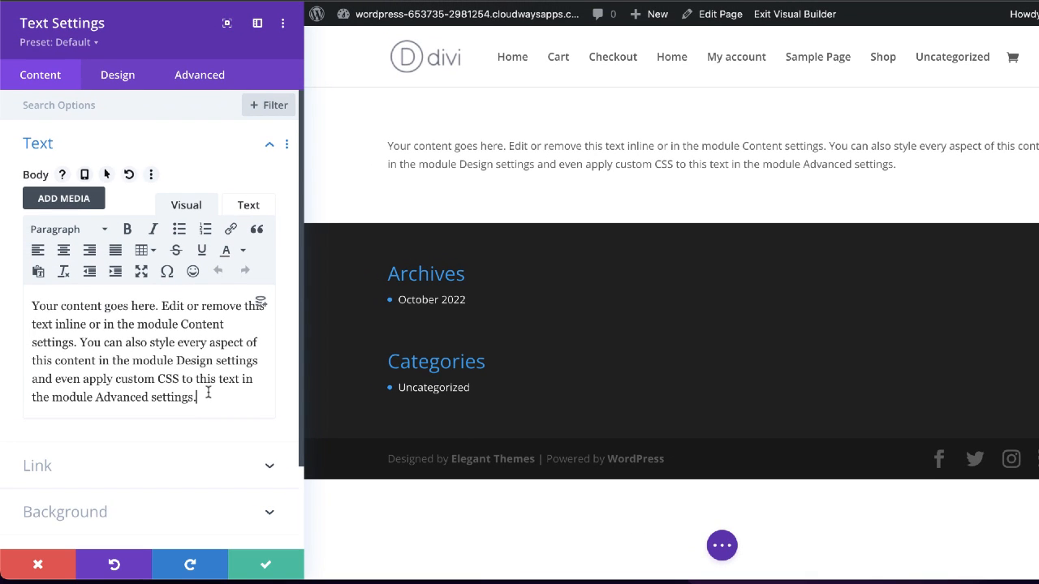
# - Replace the Text module's placeholder body with the shortcode [ninja_tables id="30"] and save the module
pyautogui.moveTo(154, 391); pyautogui.dragTo(1, 297)
pyautogui.press('BackSpace')
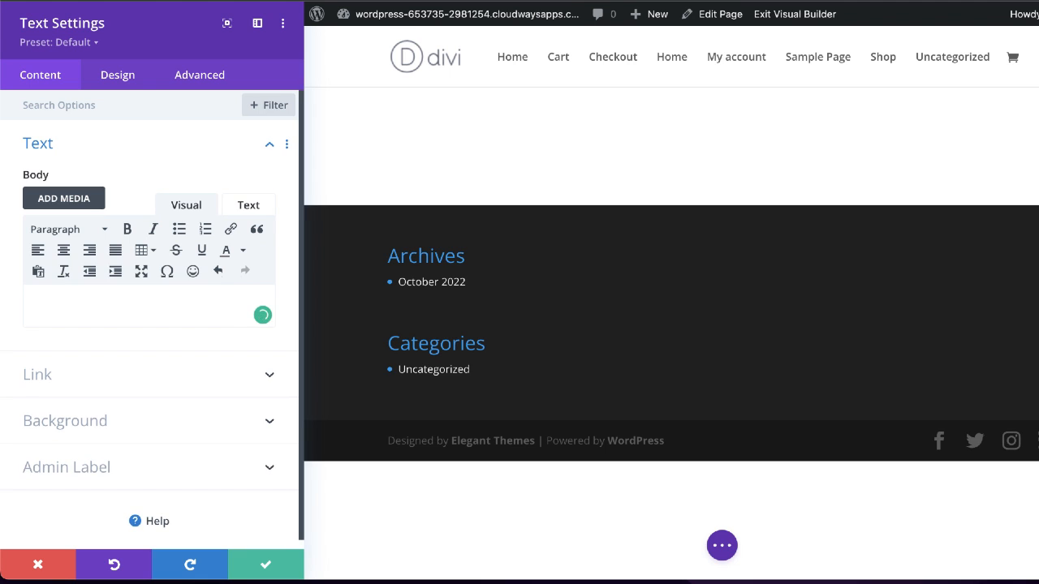
pyautogui.hotkey('ctrl', 'v')
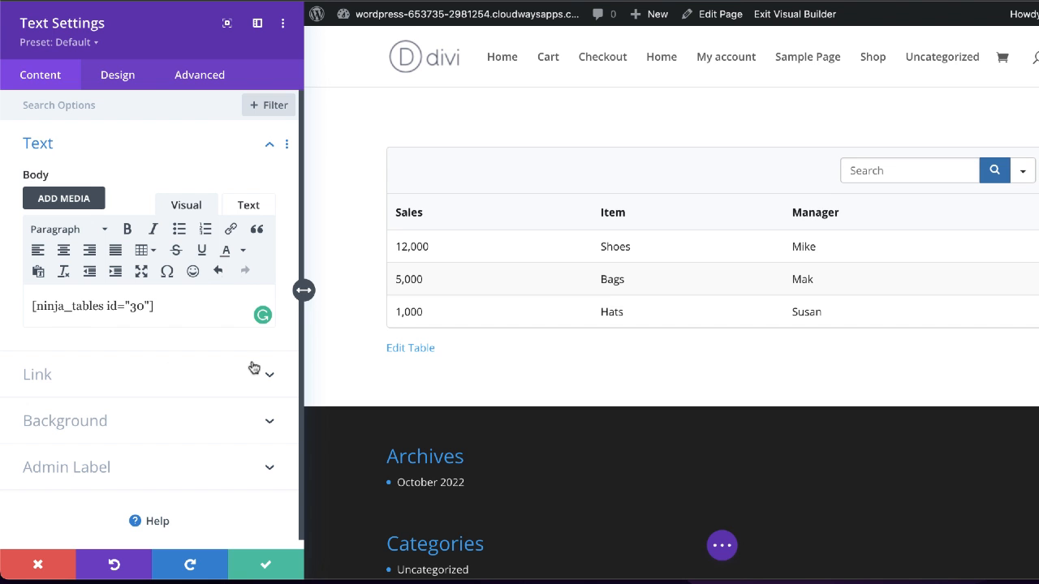
pyautogui.click(266, 562)
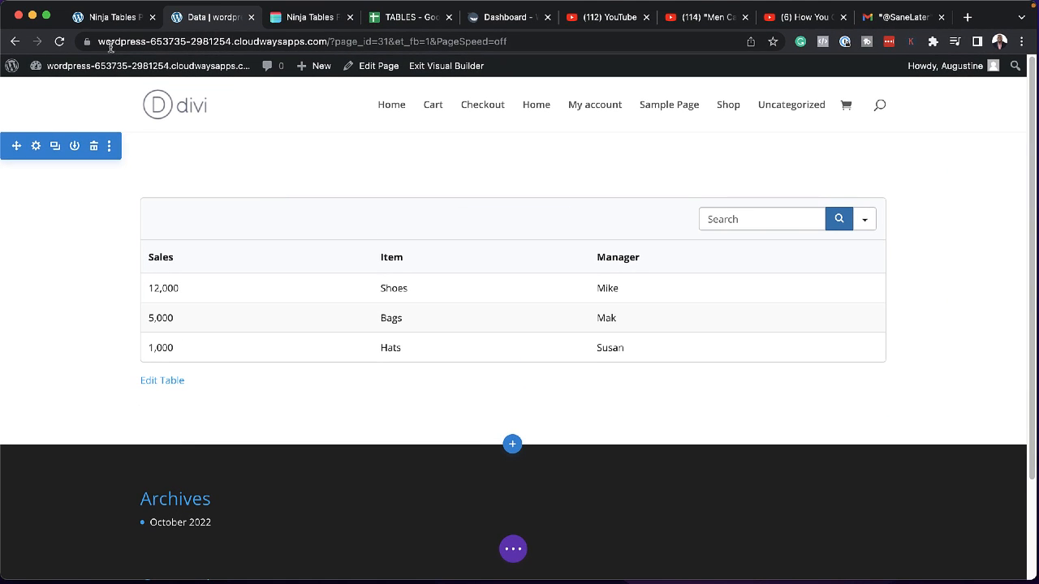
# - Reorder Test Table's columns in the table configuration to Manager, Item, Sales
pyautogui.click(119, 21)
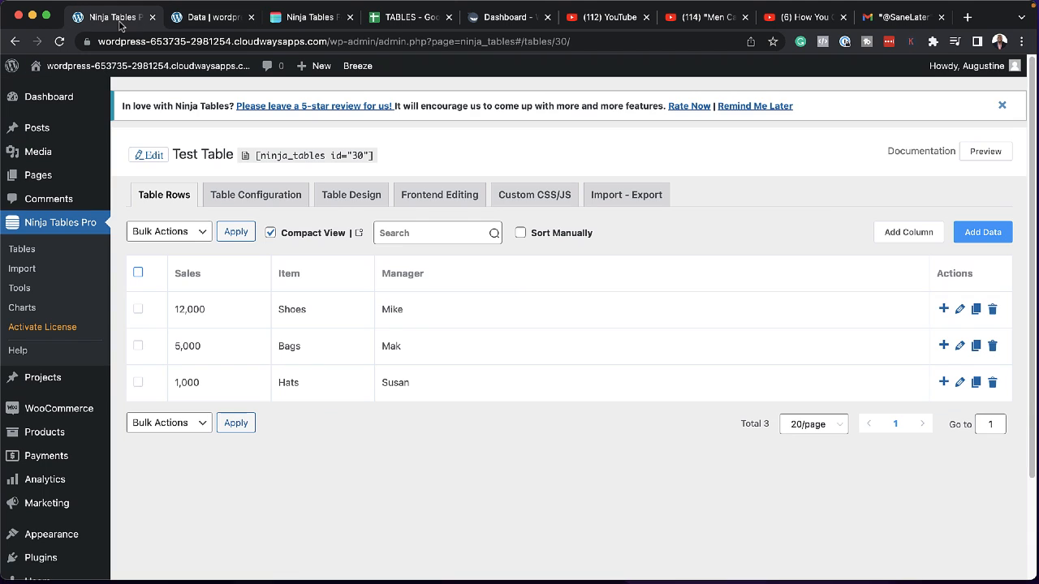
pyautogui.click(257, 192)
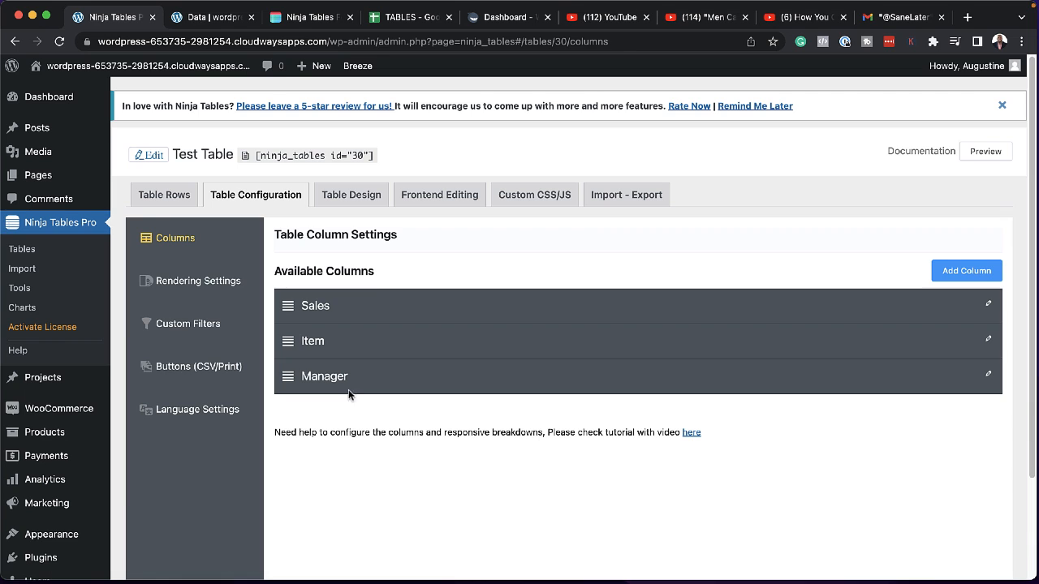
pyautogui.moveTo(288, 309); pyautogui.dragTo(285, 378)
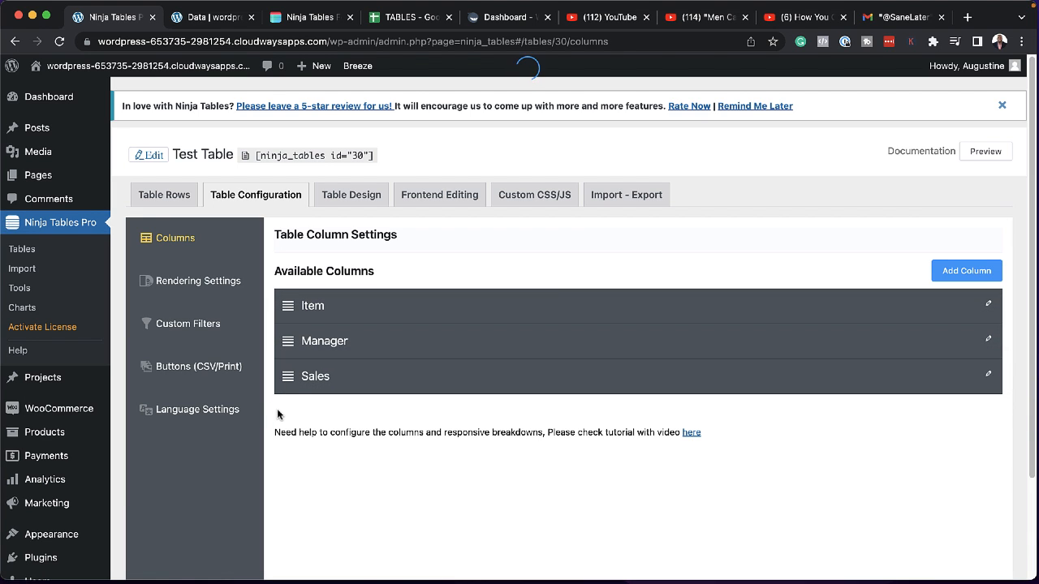
pyautogui.moveTo(288, 343); pyautogui.dragTo(289, 309)
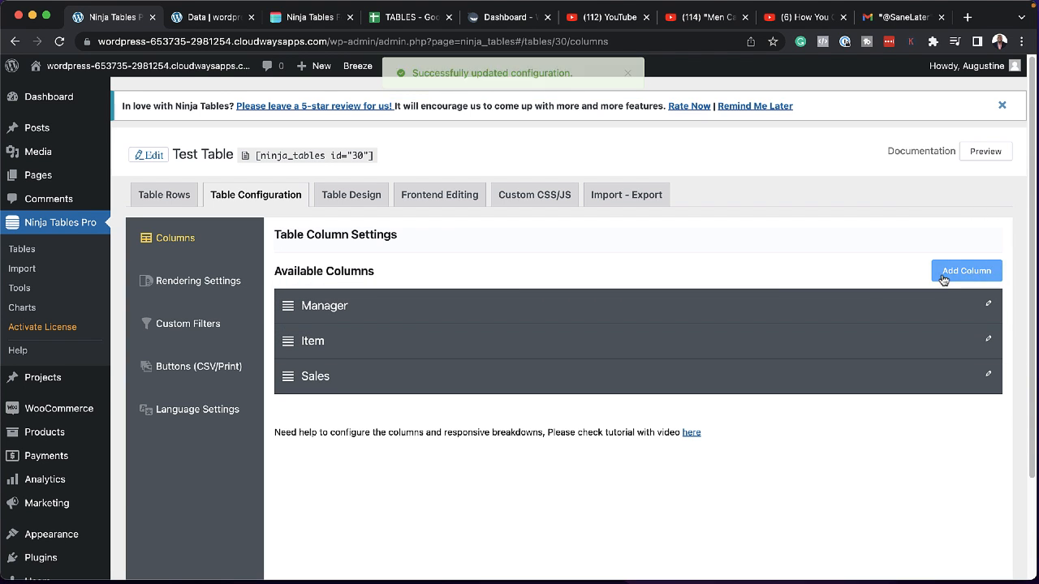
pyautogui.scroll(-1, 441, 451)
pyautogui.scroll(-3, 440, 452)
pyautogui.scroll(4, 441, 452)
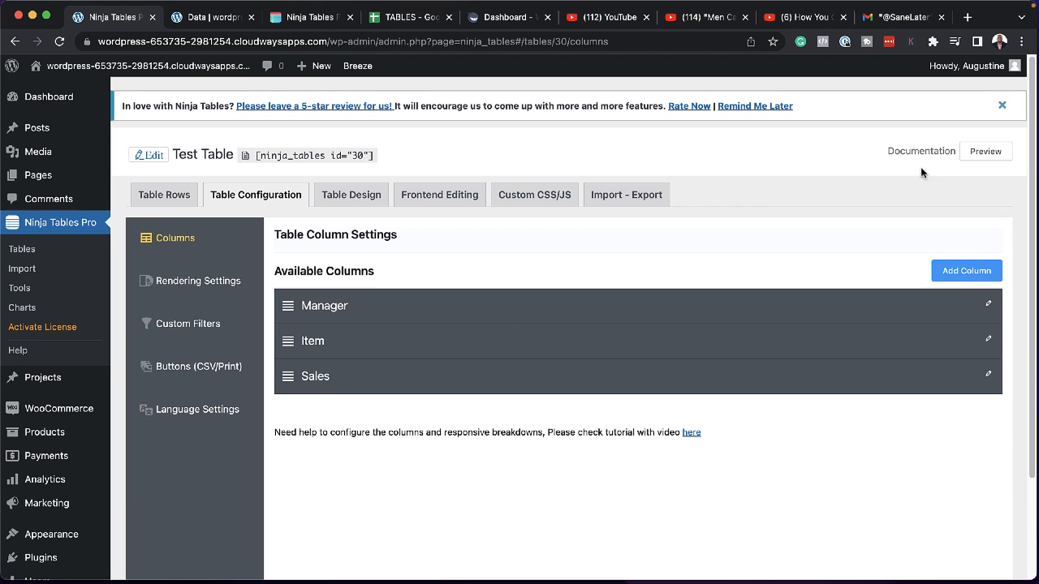
# - Preview the table, test its search with a manager's first name, and clear the search
pyautogui.click(992, 157)
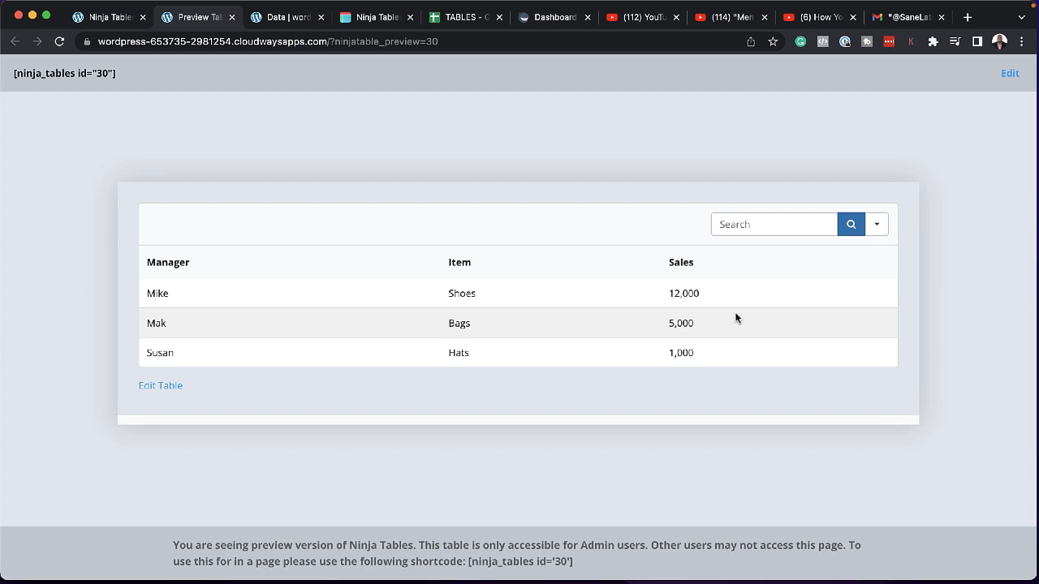
pyautogui.click(762, 226)
pyautogui.write('mak')
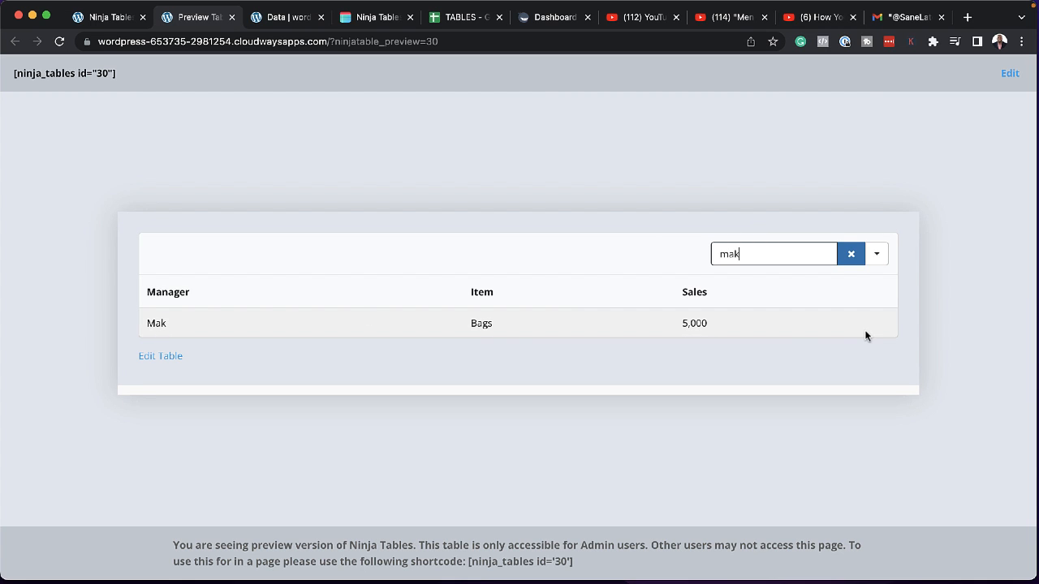
pyautogui.click(851, 256)
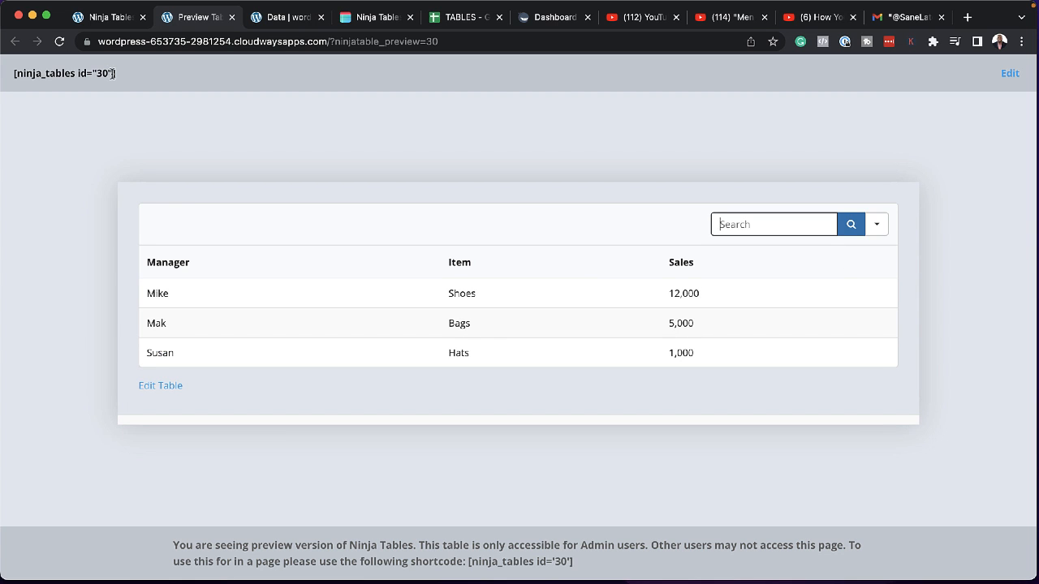
# - Try the Bootstrap 4 styling library on Test Table in the tablet design preview and return to Semantic UI
pyautogui.click(103, 19)
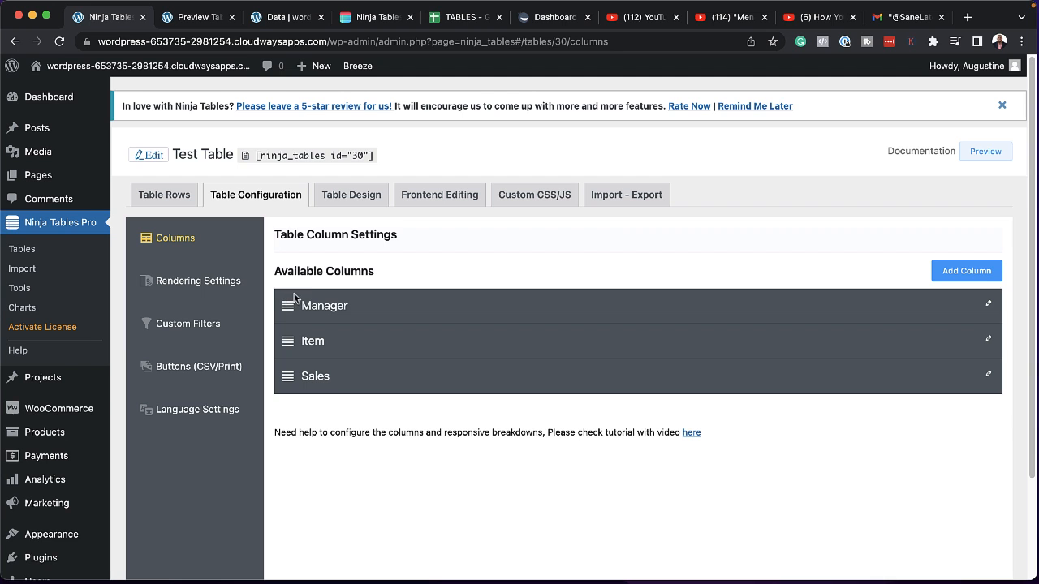
pyautogui.click(359, 198)
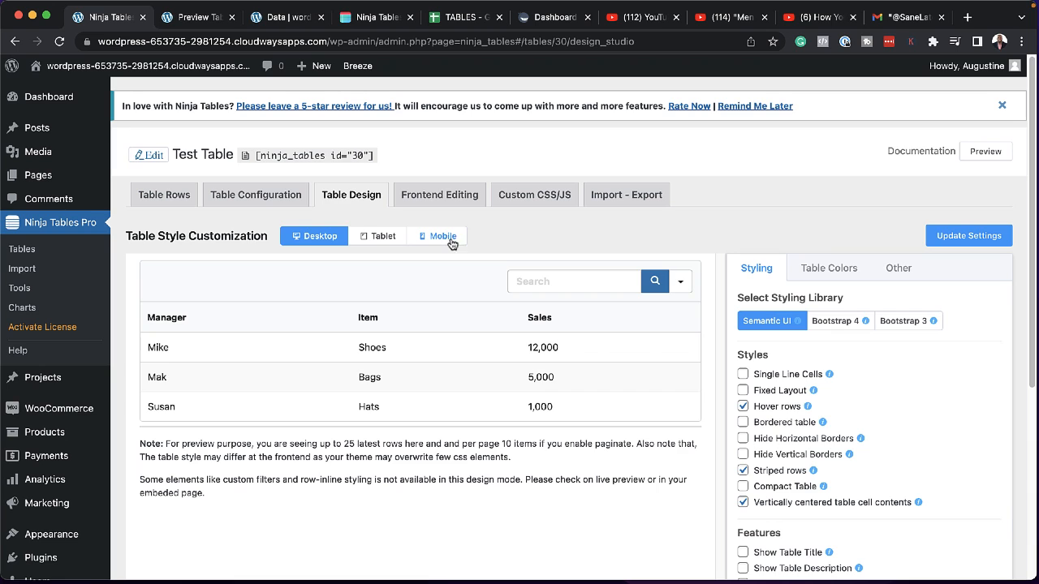
pyautogui.click(377, 237)
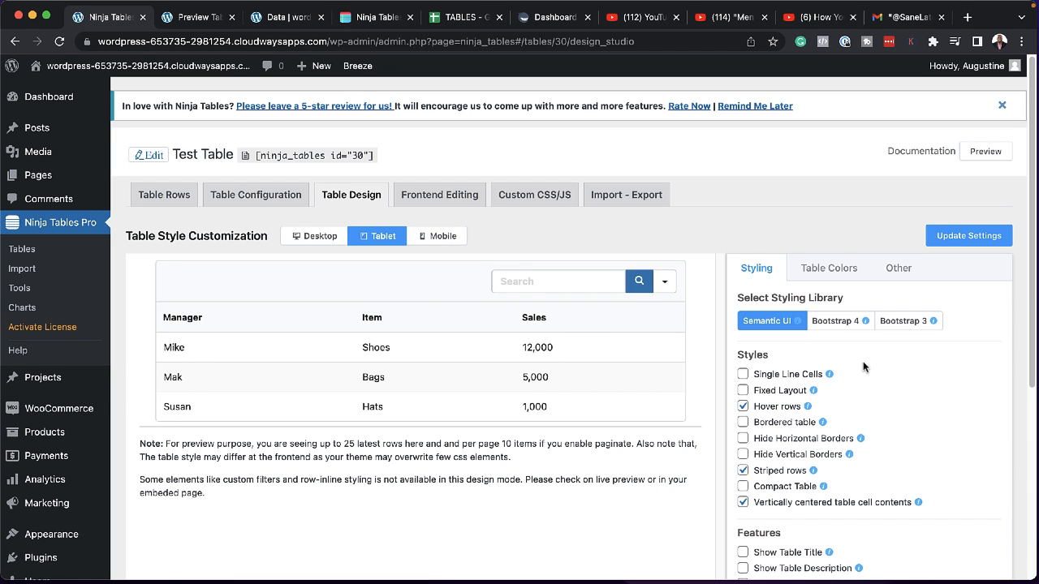
pyautogui.click(836, 324)
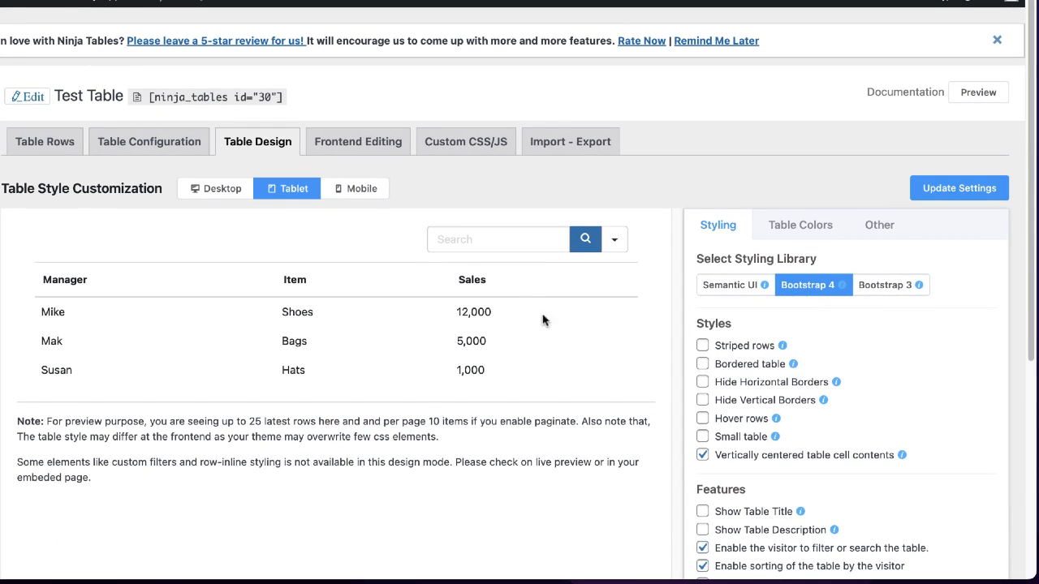
pyautogui.click(883, 291)
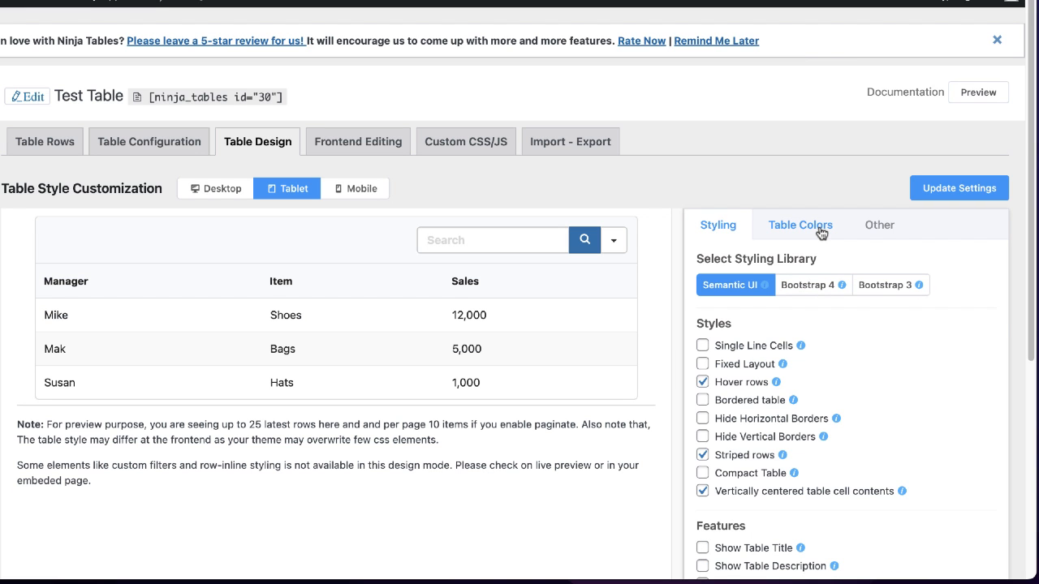
# - Try the predefined Orange, Violet and Black table color schemes, and switch the table to the custom color scheme
pyautogui.click(821, 232)
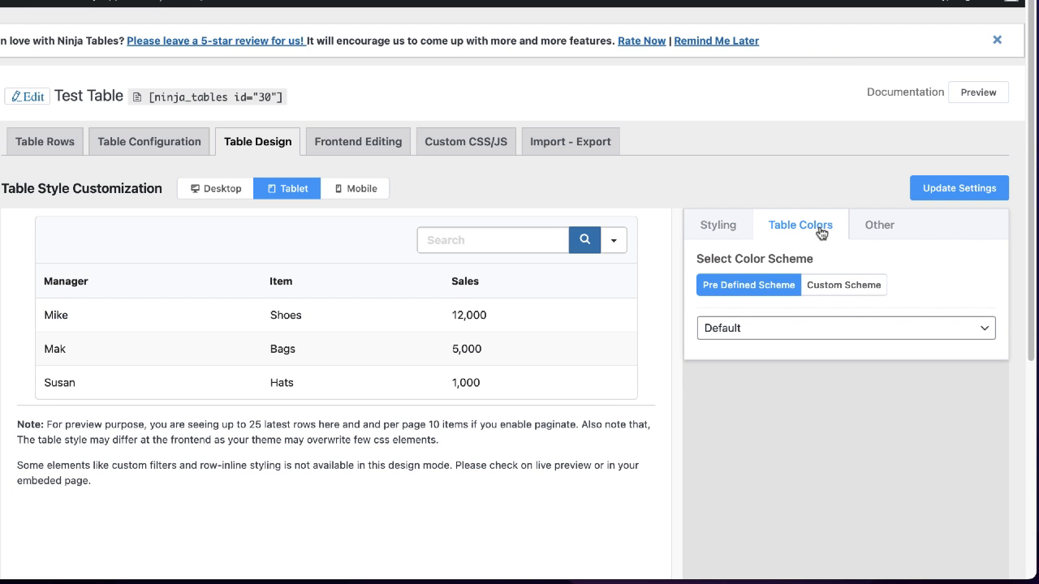
pyautogui.click(792, 329)
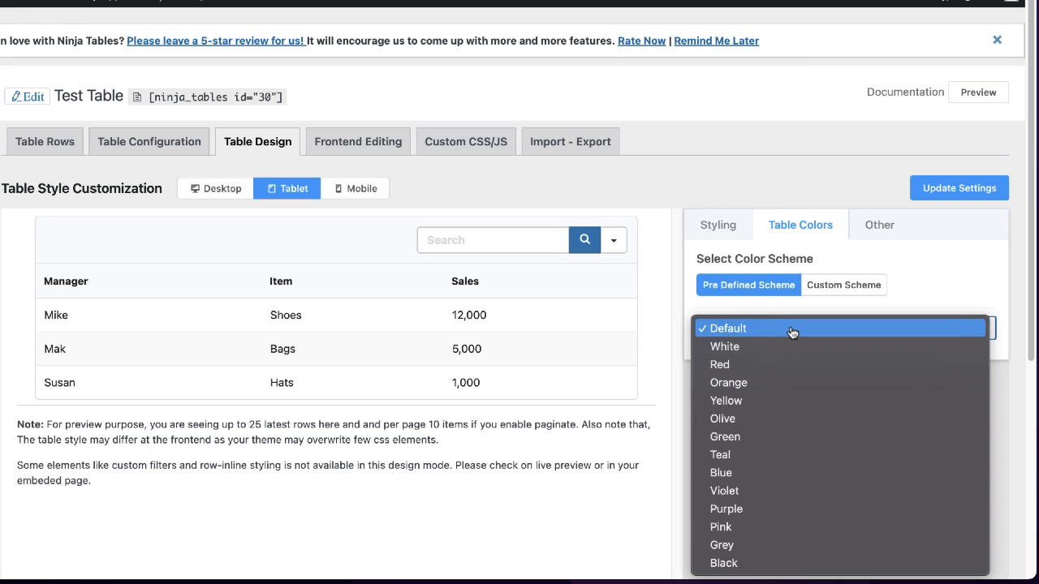
pyautogui.click(776, 385)
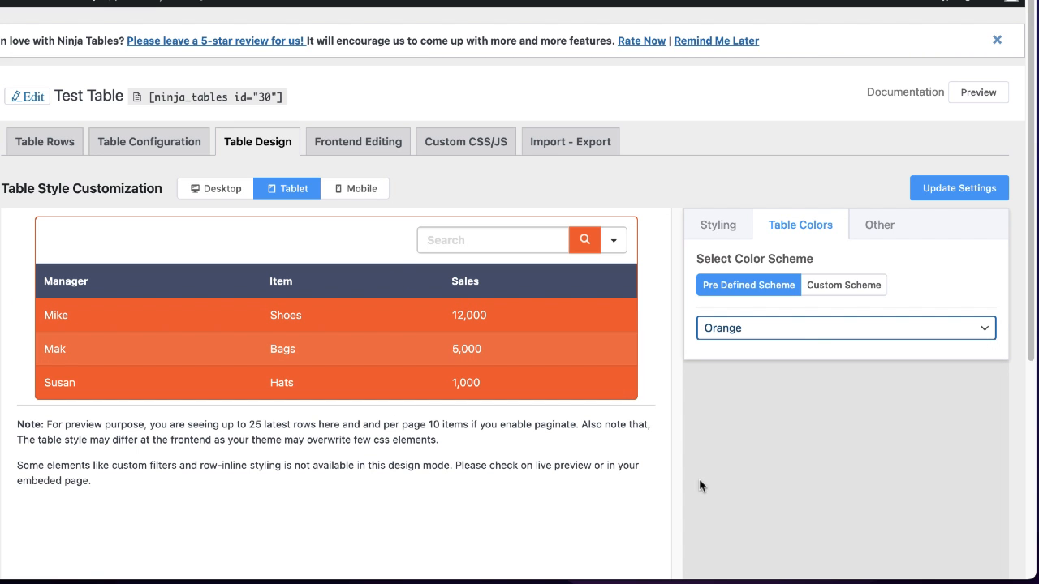
pyautogui.click(799, 331)
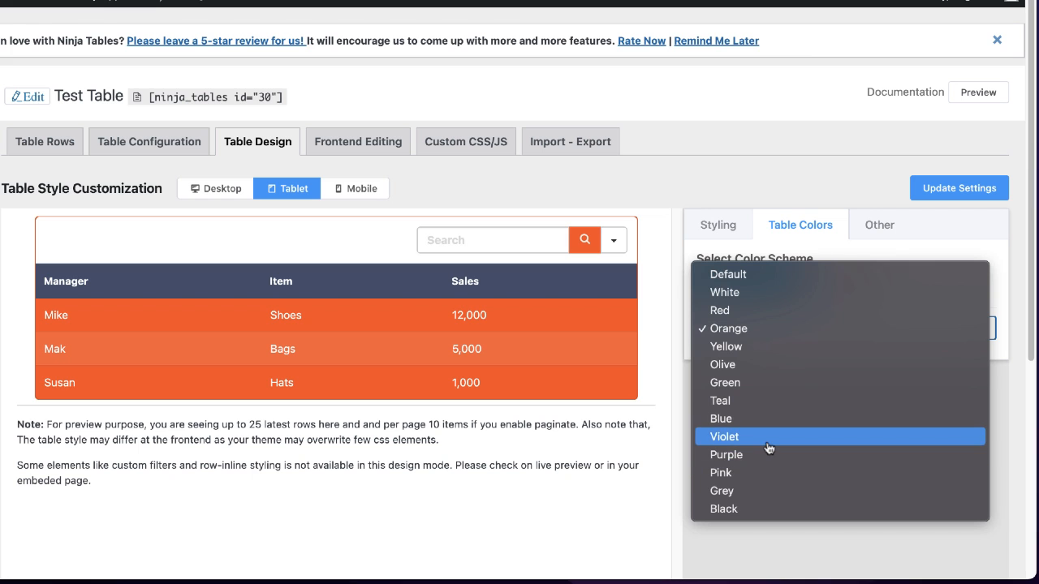
pyautogui.click(767, 443)
pyautogui.click(759, 328)
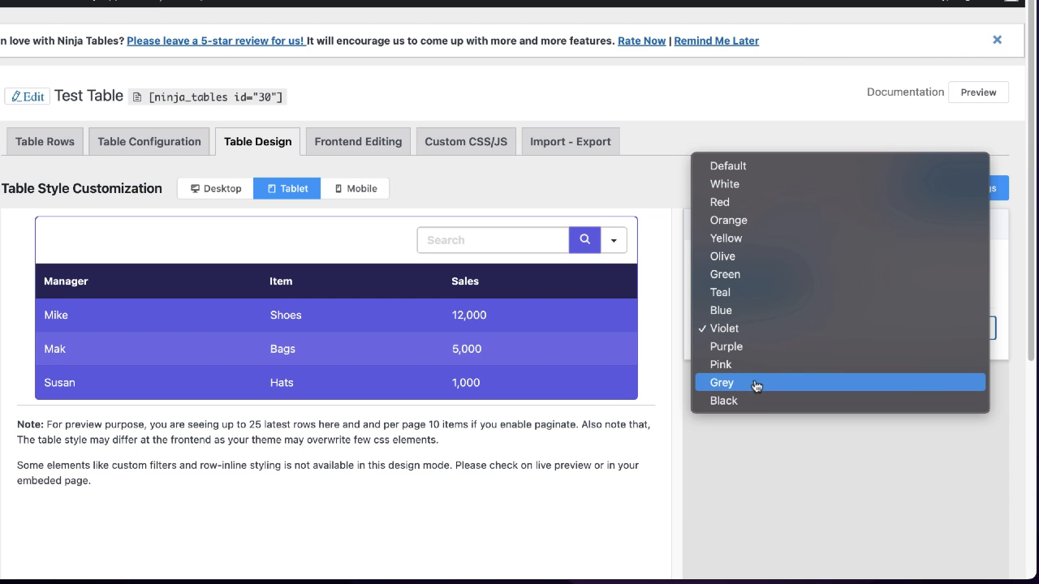
pyautogui.click(754, 401)
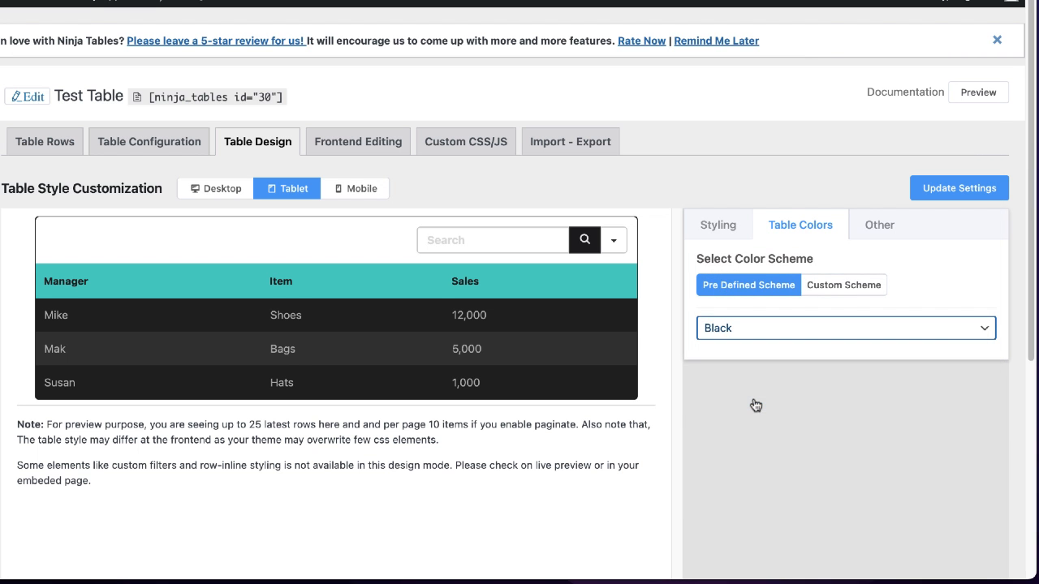
pyautogui.click(829, 294)
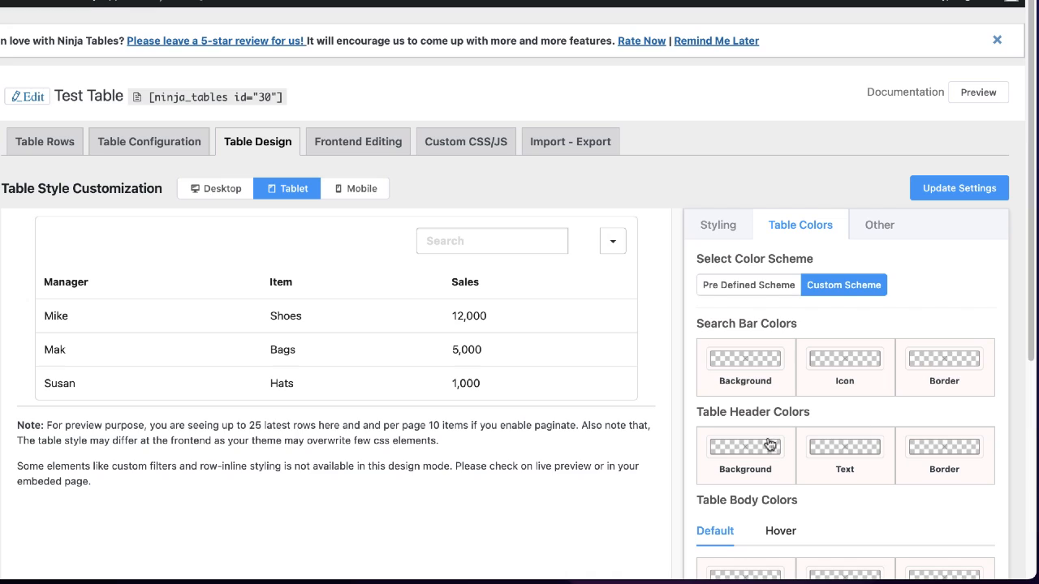
pyautogui.scroll(-1, 915, 475)
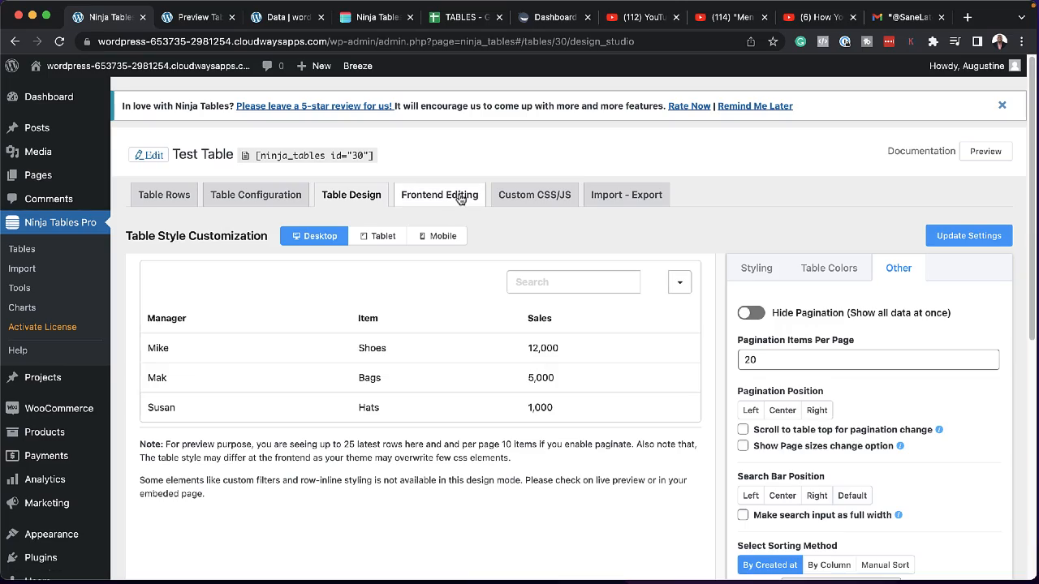
# - Enable frontend editing for Test Table and allow the Subscriber and Customer roles to edit and add rows
pyautogui.click(459, 197)
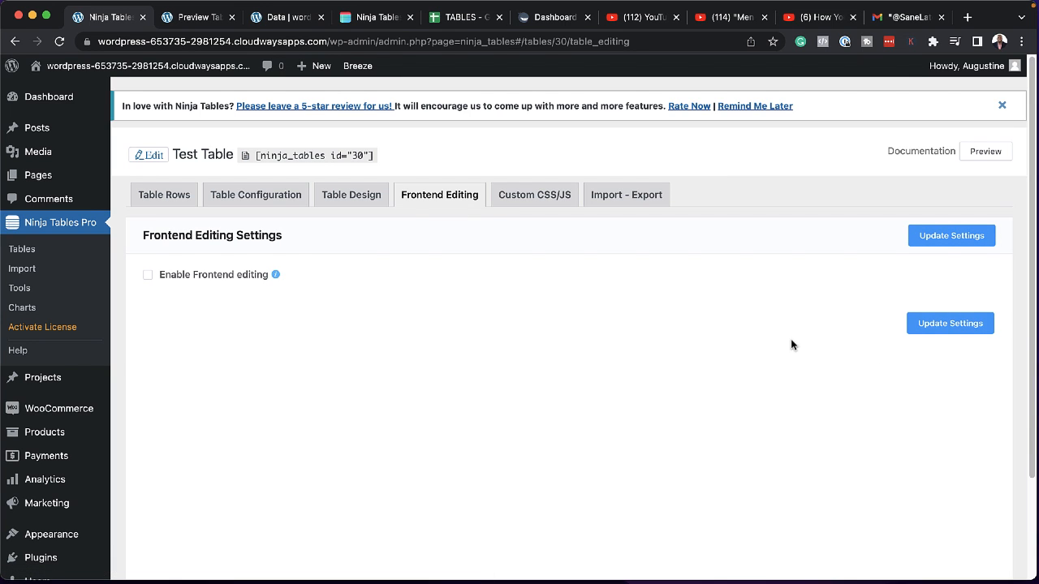
pyautogui.click(148, 276)
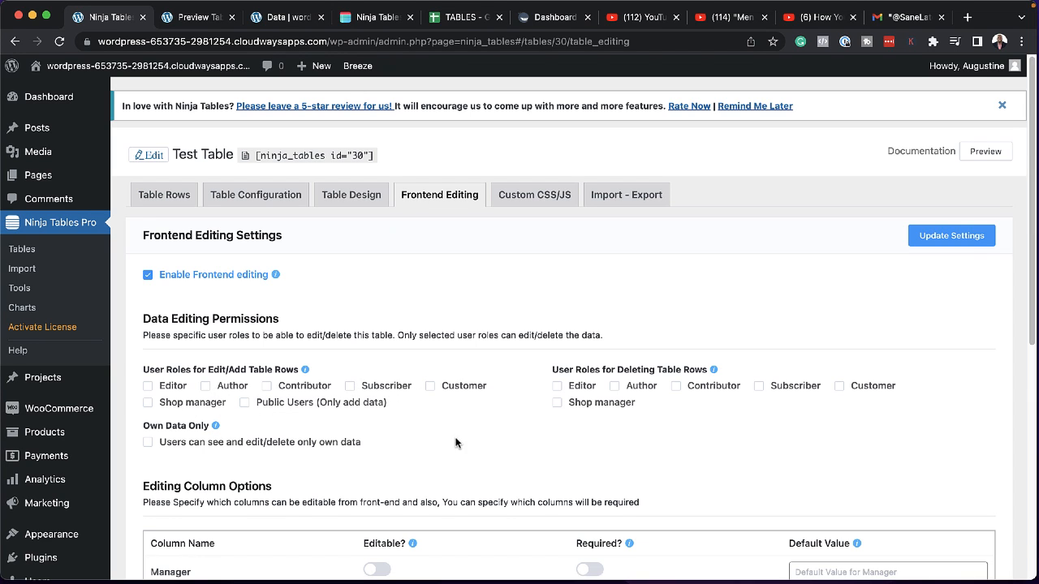
pyautogui.click(430, 386)
# - Make the Manager column editable in the frontend editing column options
pyautogui.scroll(-3, 447, 464)
pyautogui.scroll(-2, 447, 466)
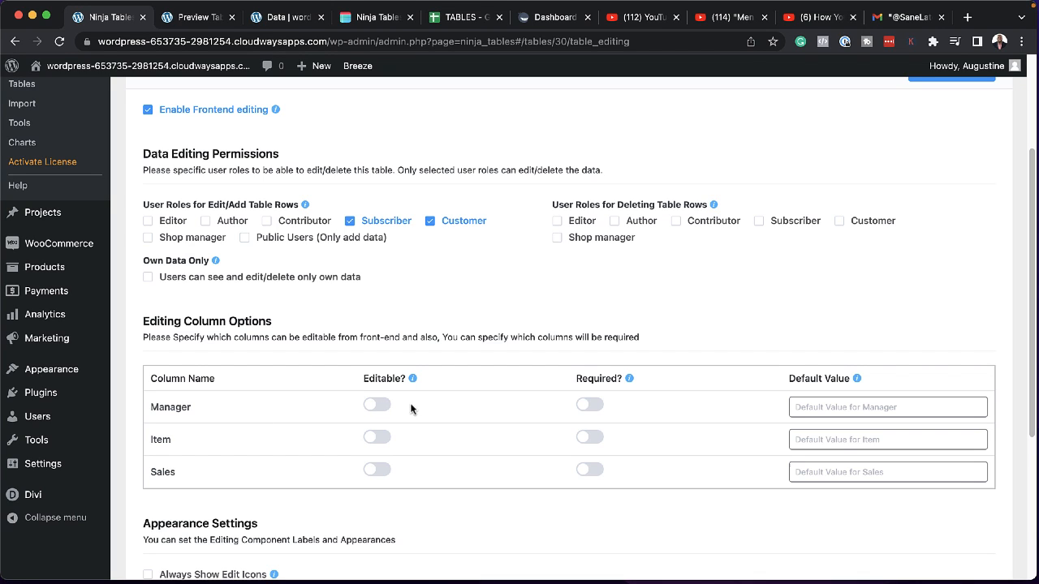
pyautogui.click(378, 407)
pyautogui.scroll(-2, 496, 424)
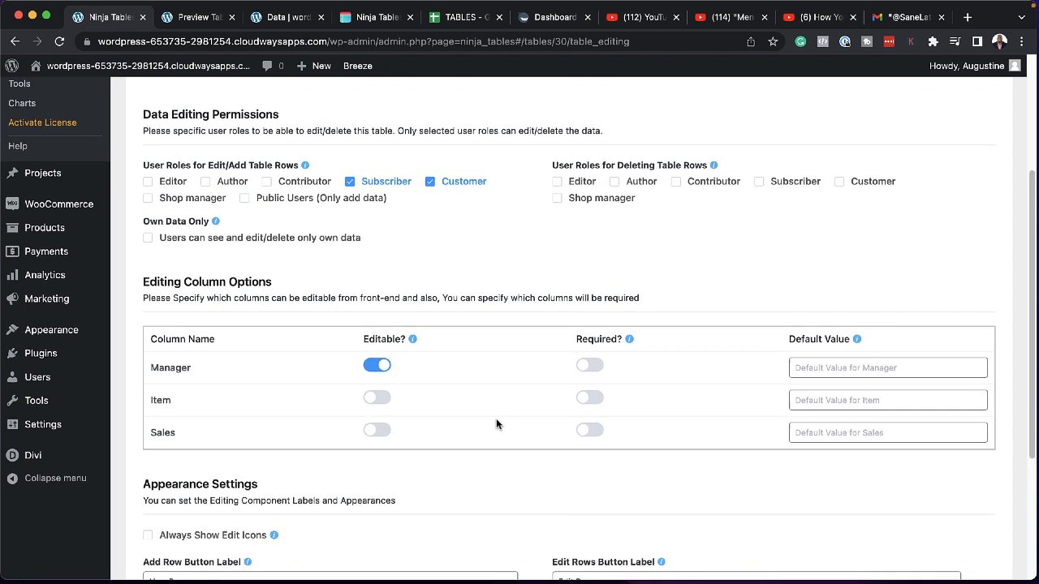
# - Save the frontend editing settings of Test Table
pyautogui.scroll(-5, 496, 424)
pyautogui.click(977, 512)
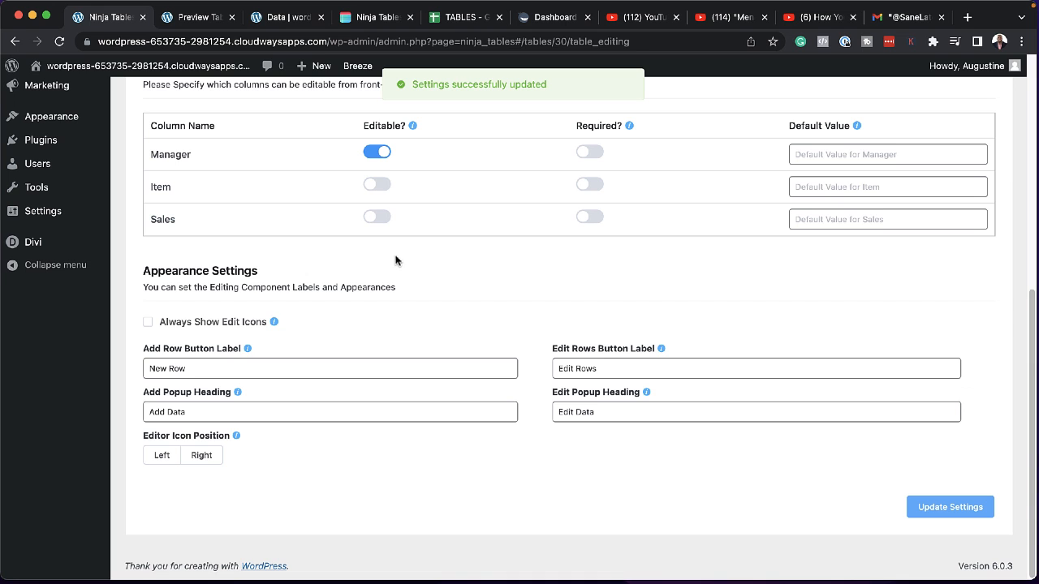
# - On the live Data page, open the table's rows for editing and add a new row with only a manager's name filled in
pyautogui.click(288, 18)
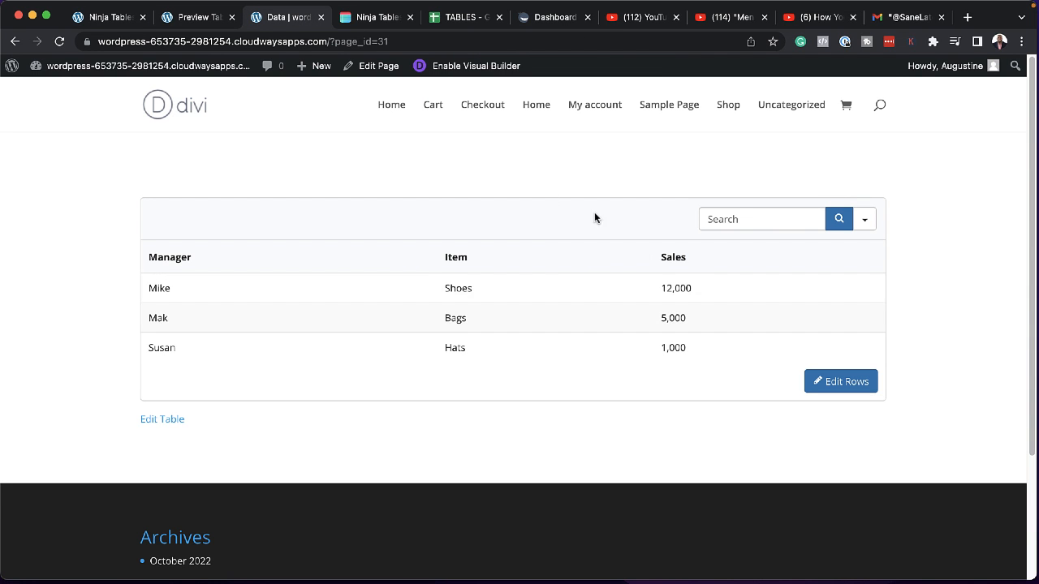
pyautogui.click(851, 390)
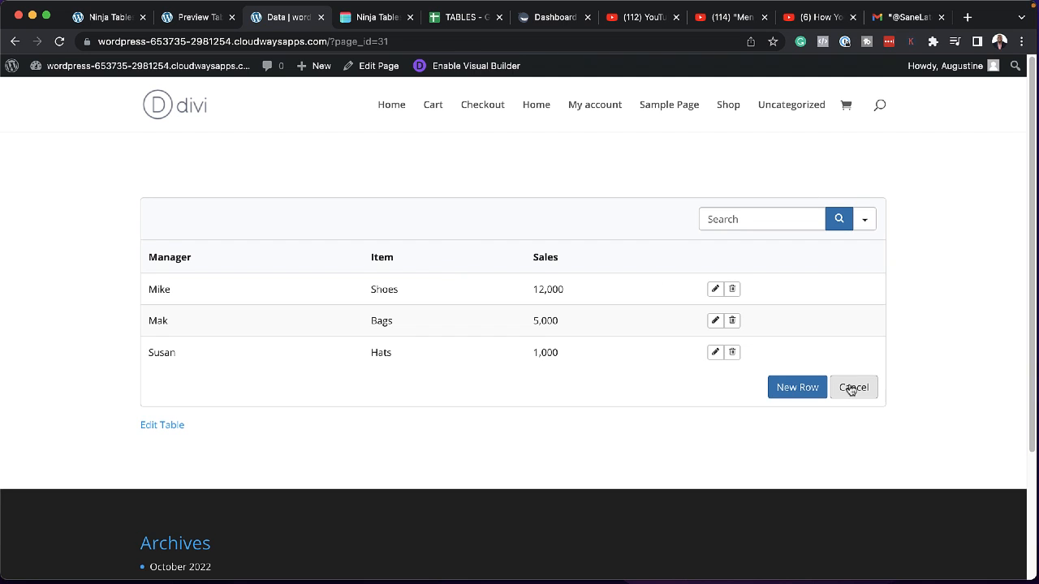
pyautogui.click(808, 394)
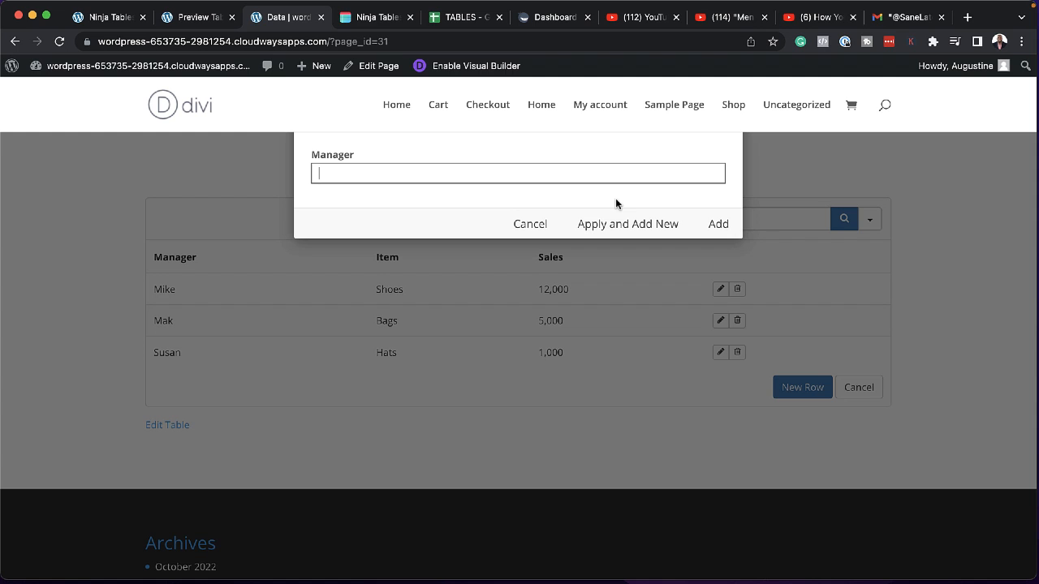
pyautogui.write('n')
pyautogui.click(661, 229)
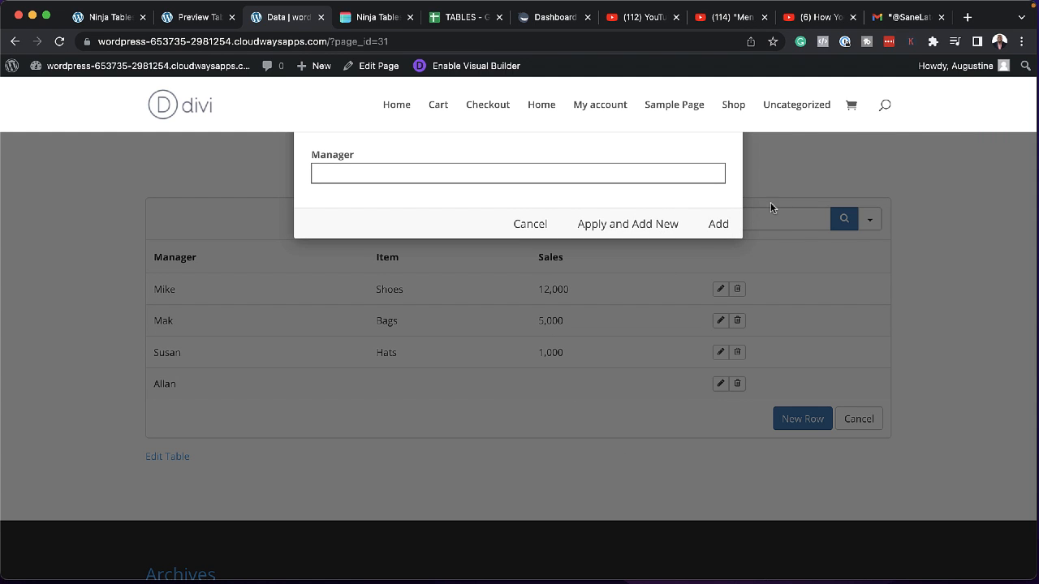
pyautogui.click(714, 229)
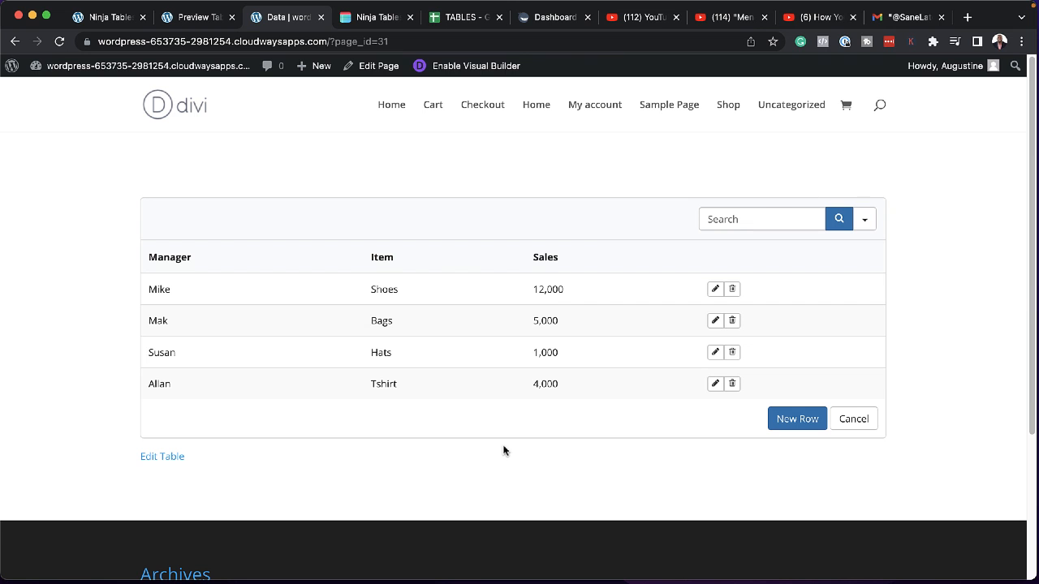
# - Back in the Ninja Tables admin, create a WooCommerce products table titled Woo from the Shoes category
pyautogui.click(122, 20)
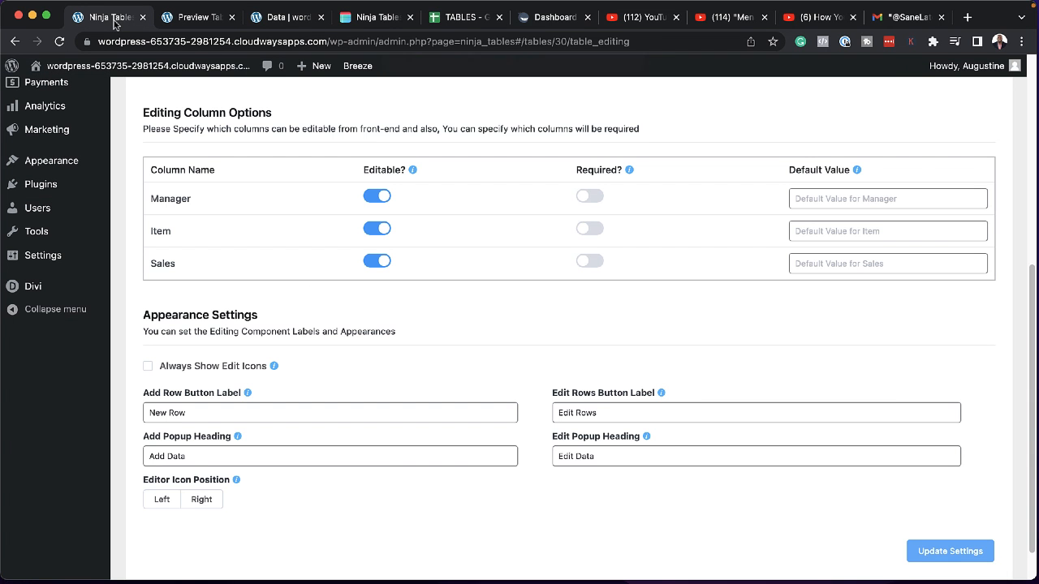
pyautogui.scroll(5, 795, 412)
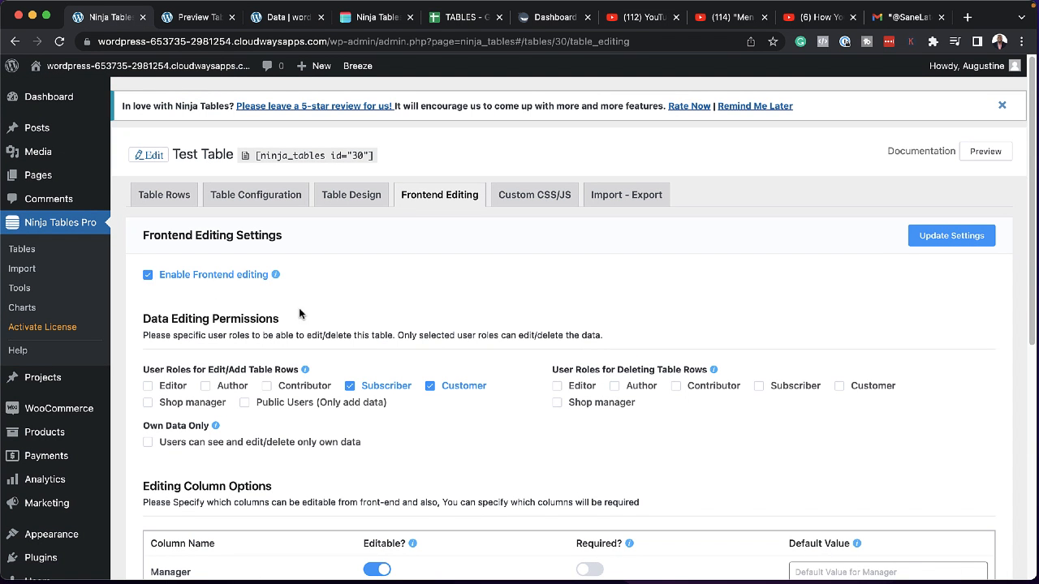
pyautogui.click(22, 253)
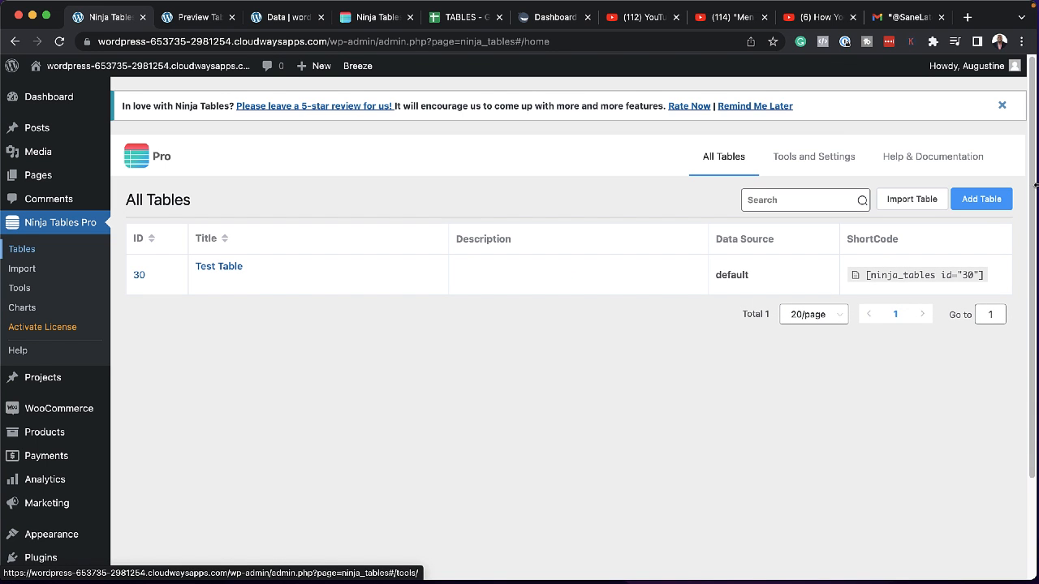
pyautogui.click(988, 208)
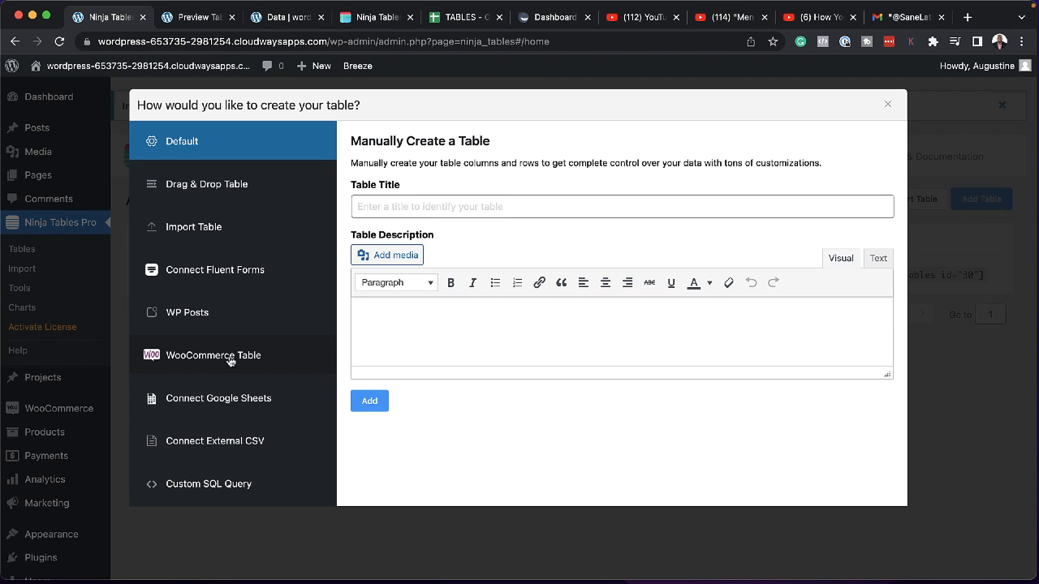
pyautogui.click(382, 210)
pyautogui.write('Woo')
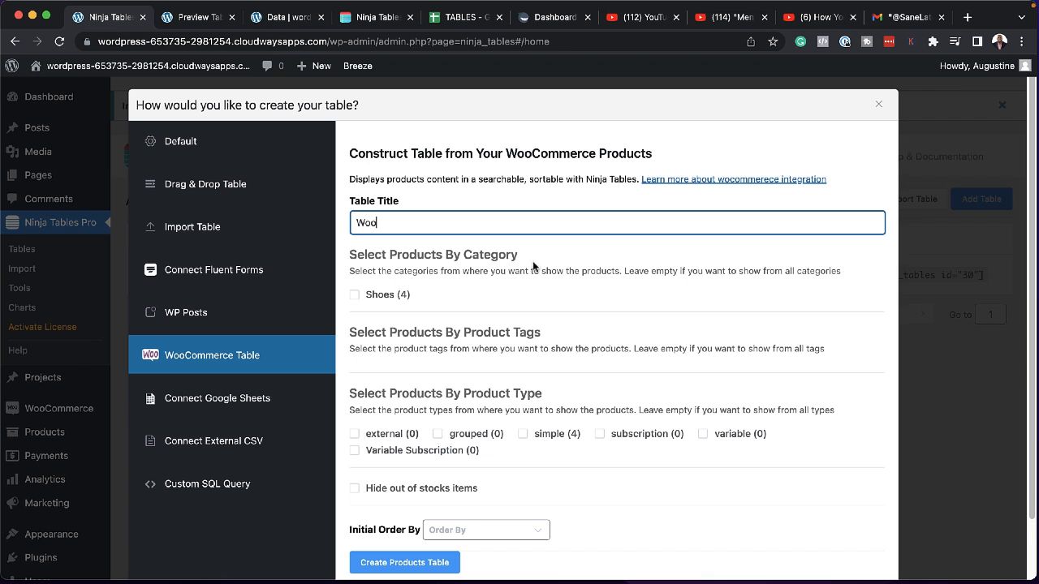
pyautogui.click(355, 295)
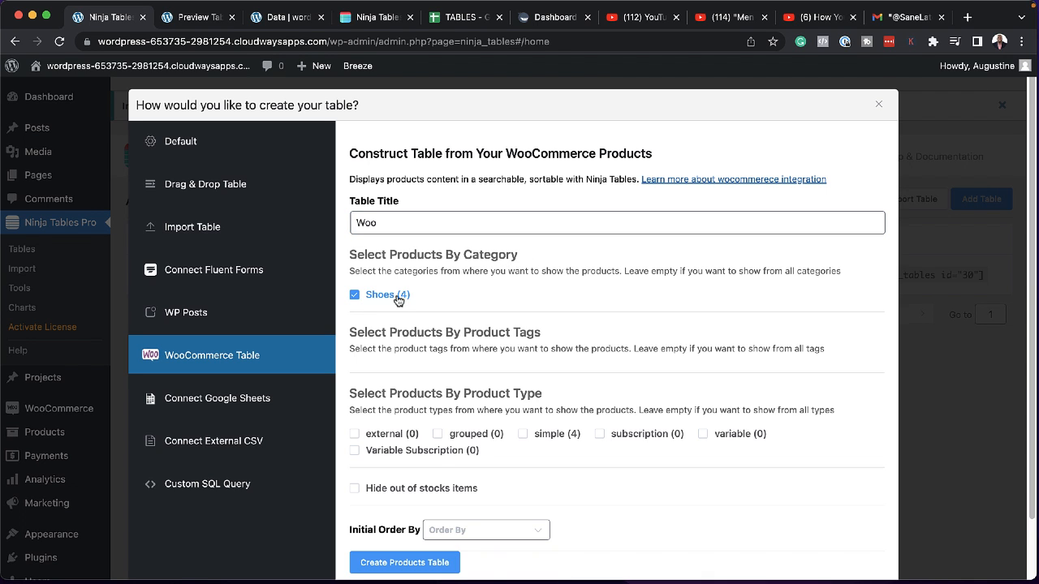
pyautogui.scroll(-2, 451, 360)
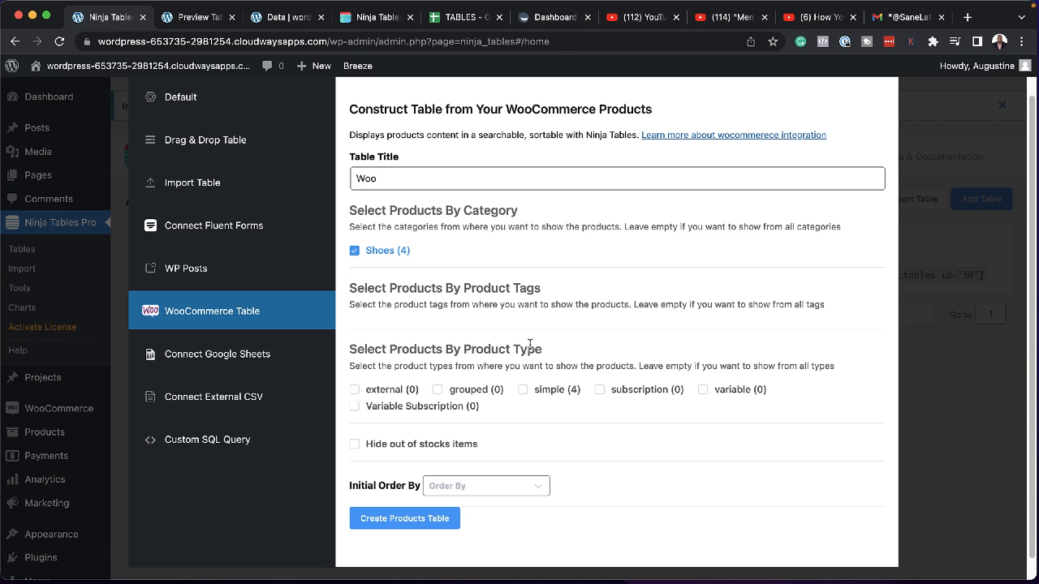
pyautogui.scroll(-1, 543, 406)
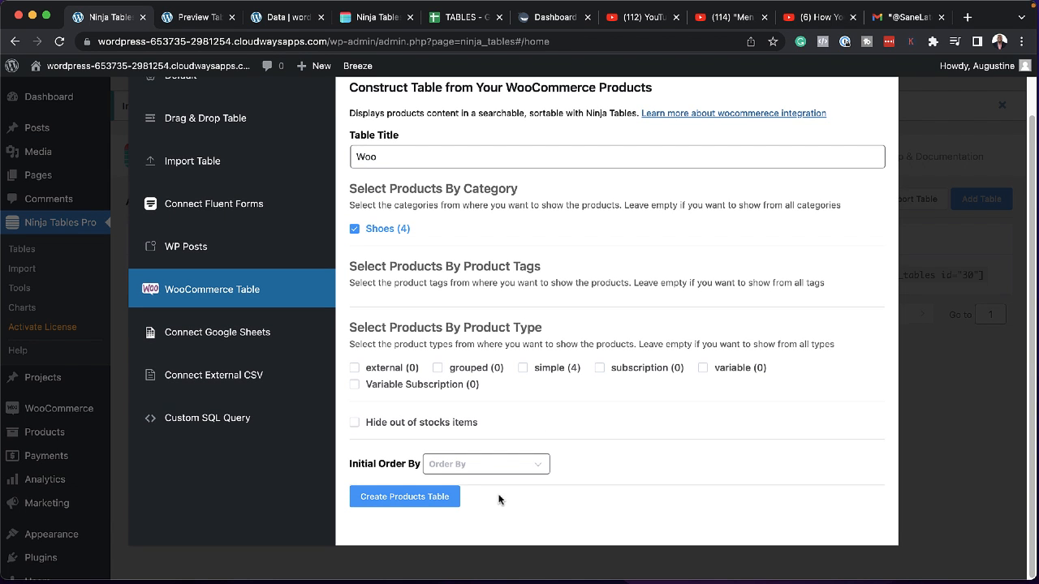
pyautogui.click(435, 503)
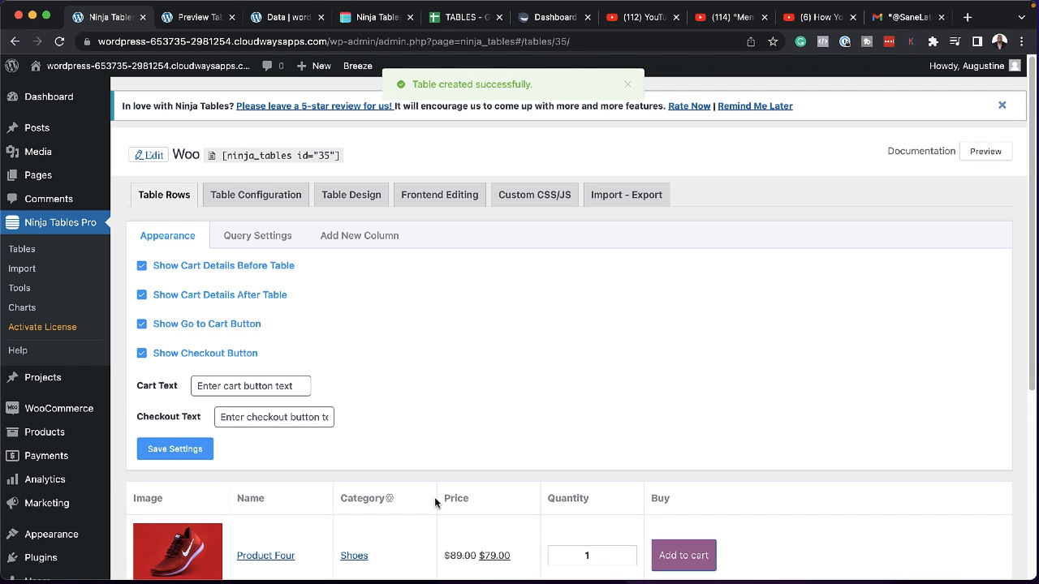
# - Look over the product rows and columns of the new Woo table
pyautogui.scroll(-5, 442, 491)
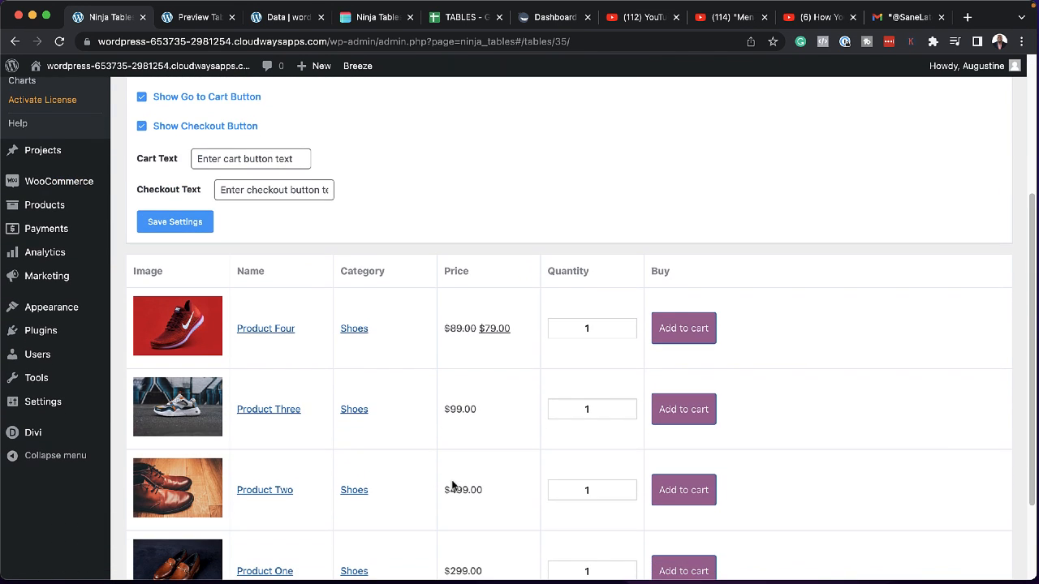
pyautogui.scroll(-1, 394, 447)
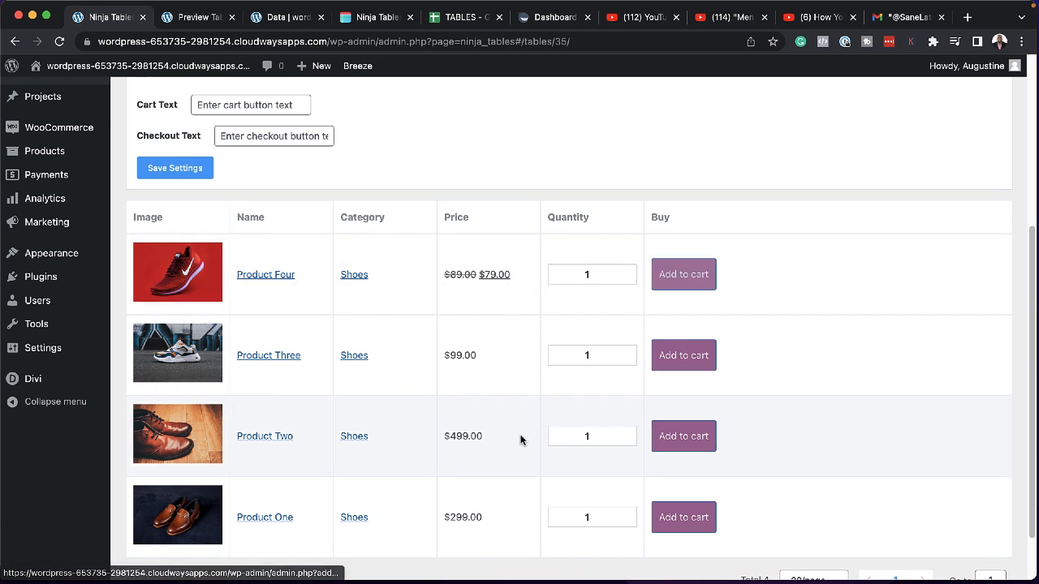
pyautogui.scroll(1, 512, 439)
pyautogui.scroll(6, 512, 439)
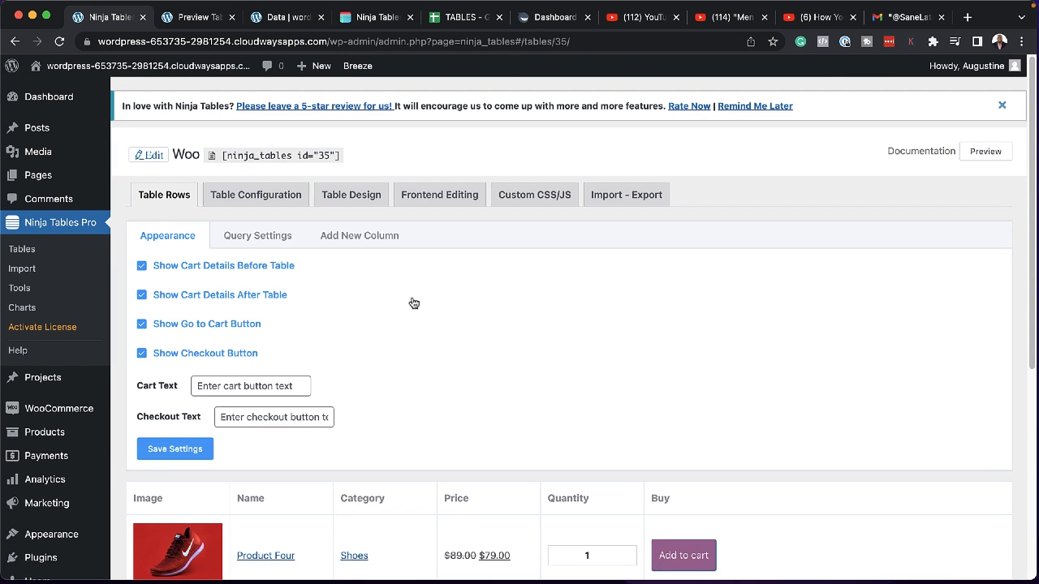
# - Examine the Woo table's query settings, including the Hide out of stocks items option, and the form for adding a new column
pyautogui.click(267, 235)
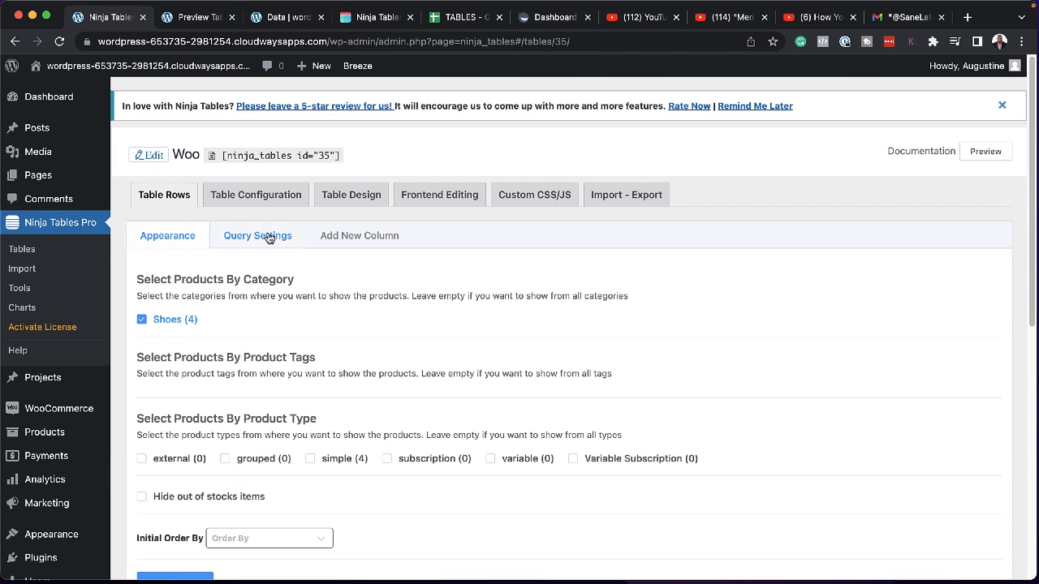
pyautogui.scroll(-1, 465, 372)
pyautogui.scroll(-1, 465, 372)
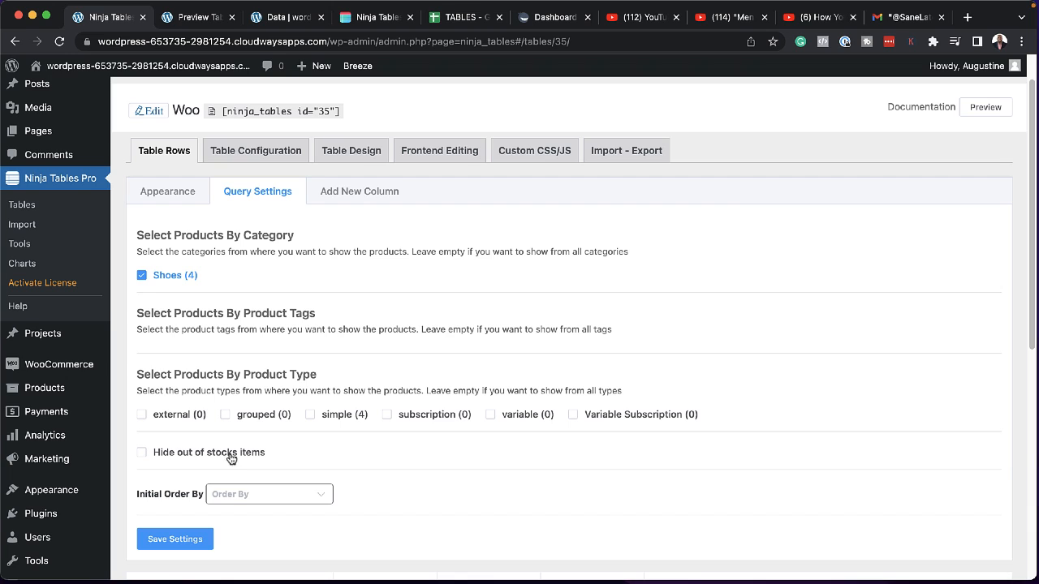
pyautogui.click(143, 454)
pyautogui.click(142, 454)
pyautogui.click(365, 235)
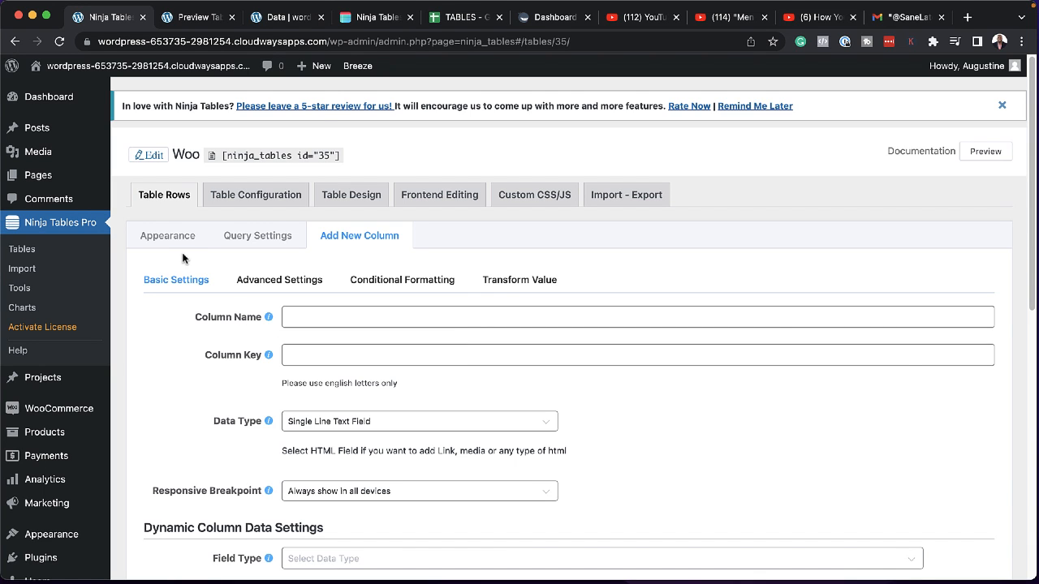
pyautogui.click(267, 154)
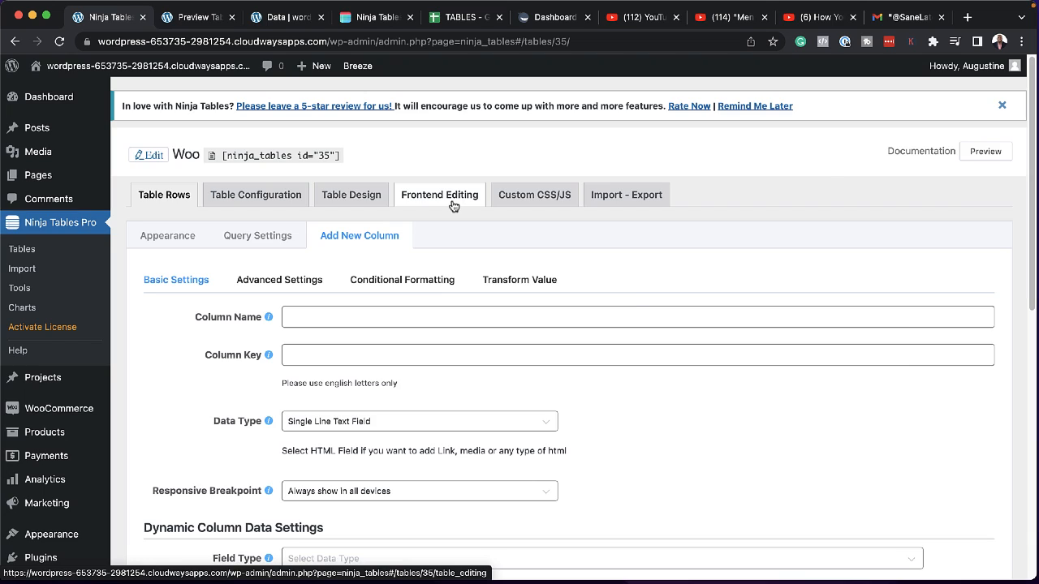
# - Preview the Woo table, put two units of Product Four in the cart and follow that product's link
pyautogui.click(985, 151)
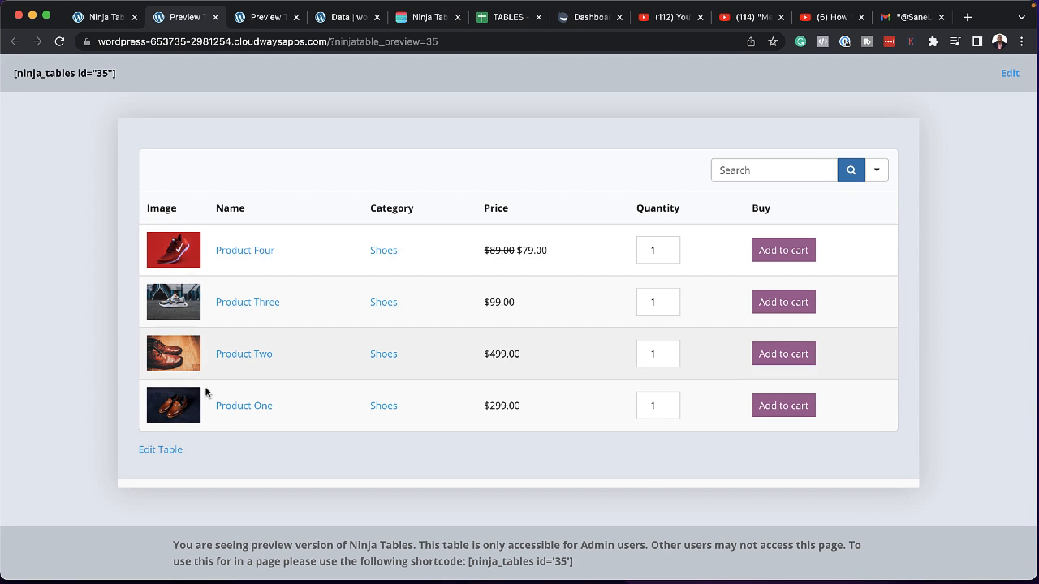
pyautogui.click(670, 249)
pyautogui.click(799, 253)
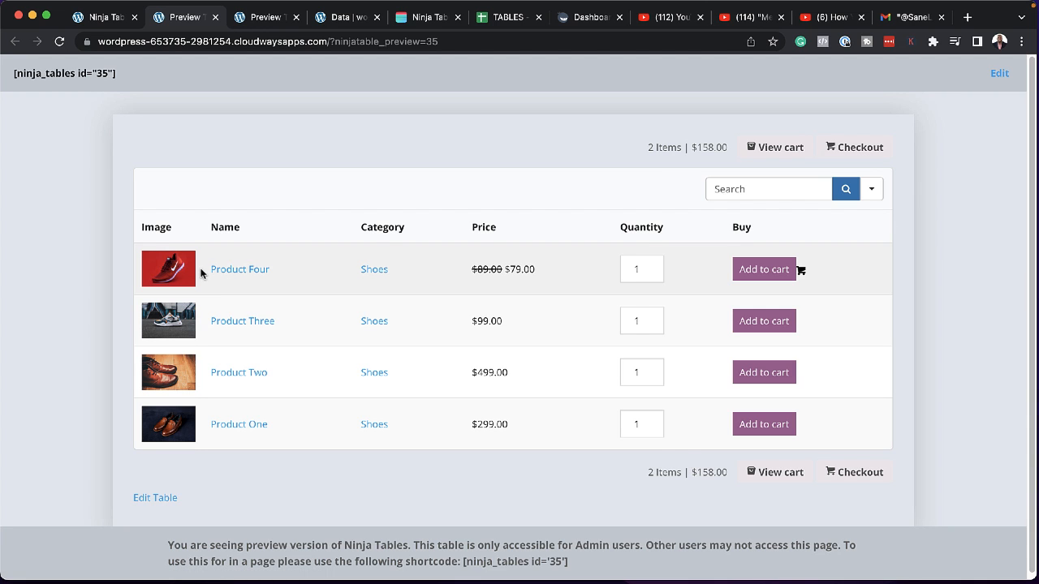
pyautogui.click(258, 275)
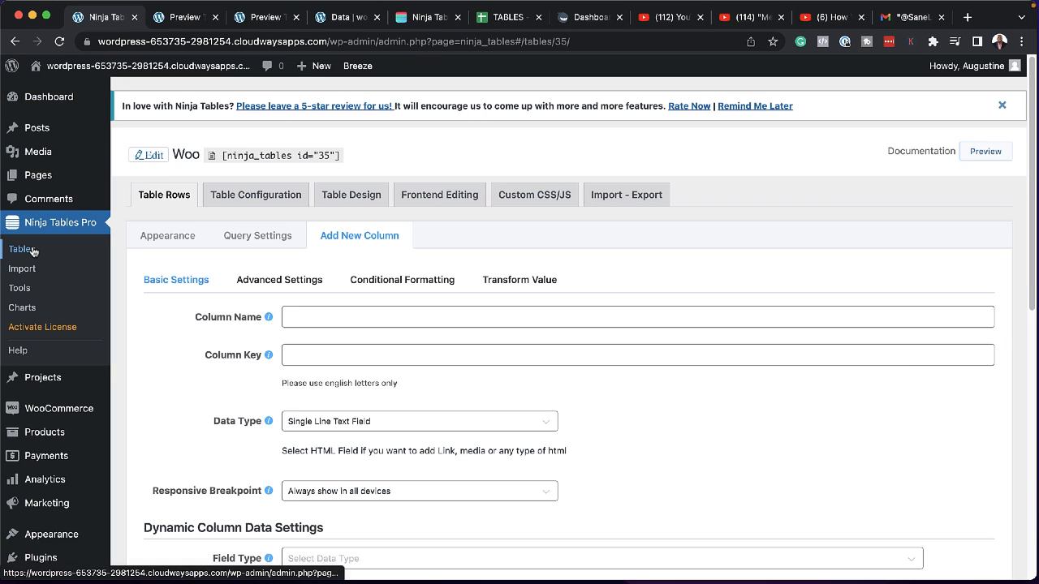
# - From the list of all tables, start a new Google Sheets table titled Google
pyautogui.click(30, 250)
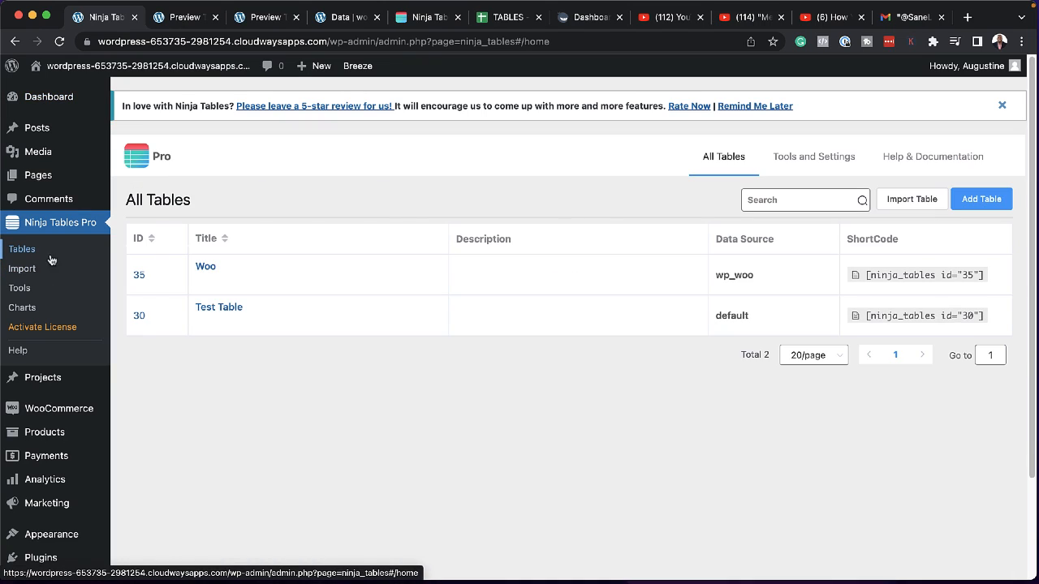
pyautogui.click(992, 202)
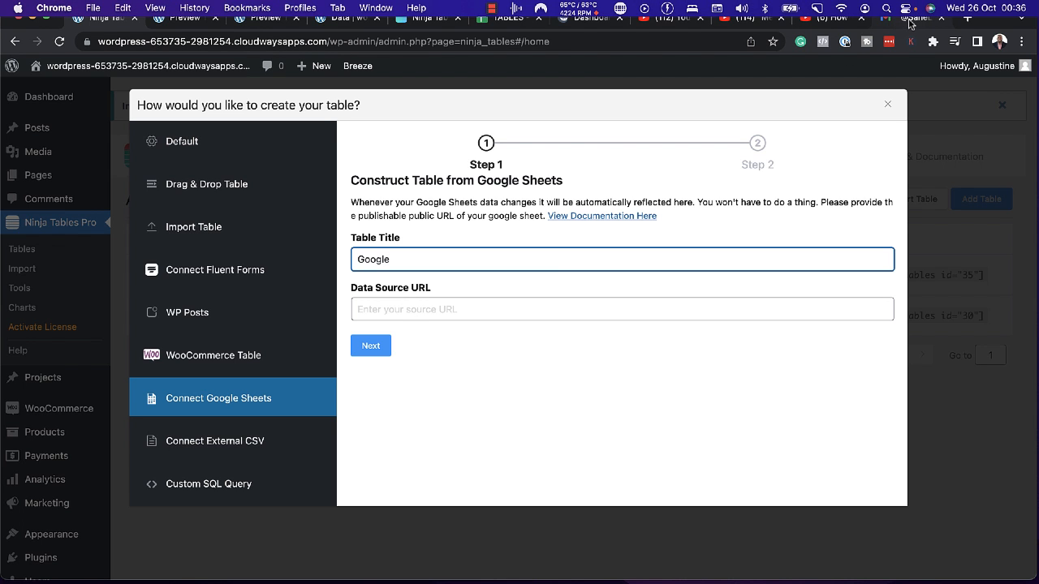
# - Switch to the TABLES spreadsheet in Google Sheets and copy its publish-to-web link for the entire document as a web page
pyautogui.click(505, 42)
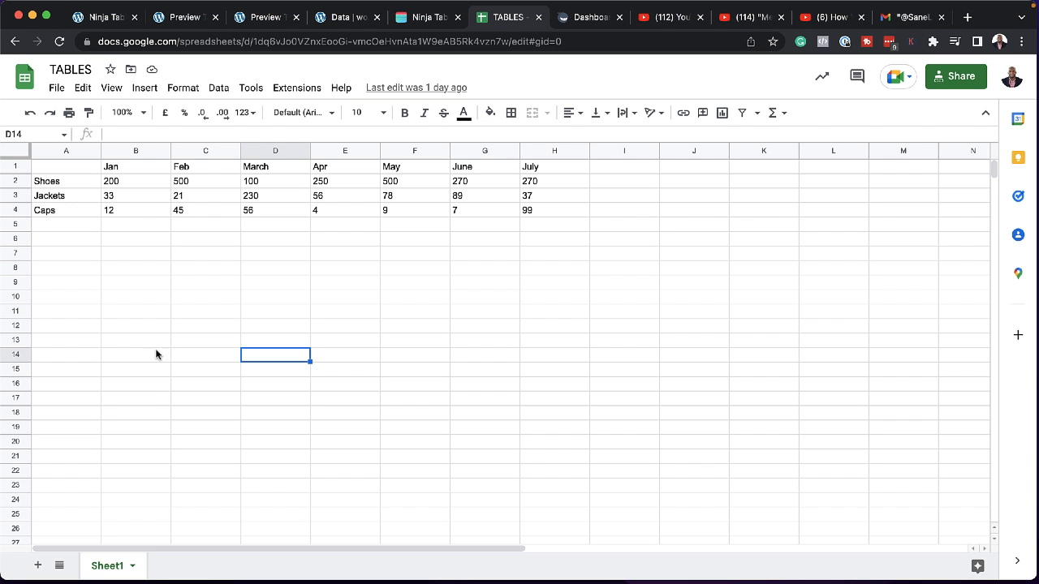
pyautogui.click(56, 89)
pyautogui.moveTo(122, 216)
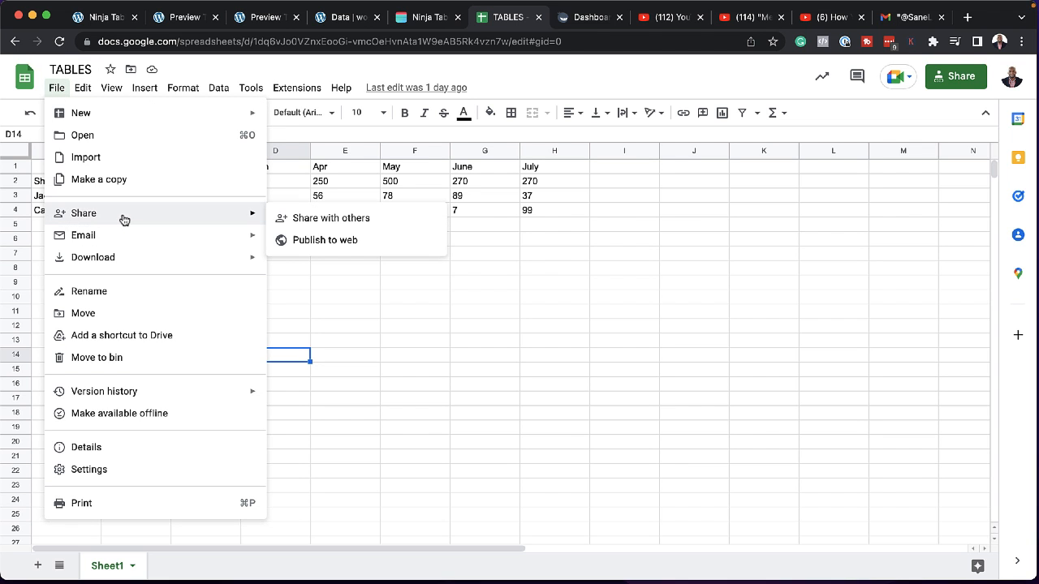
pyautogui.click(329, 240)
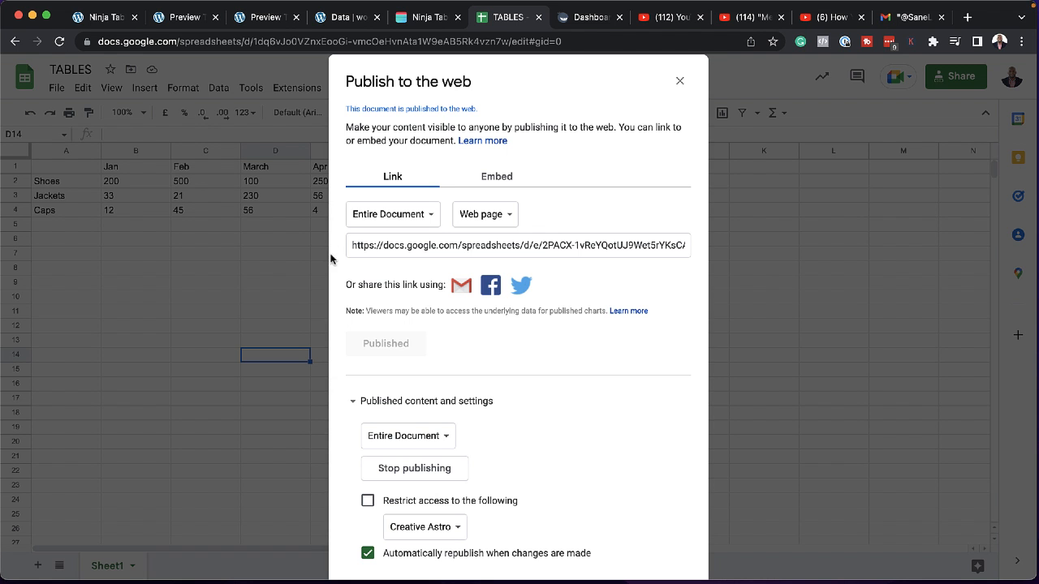
pyautogui.click(509, 218)
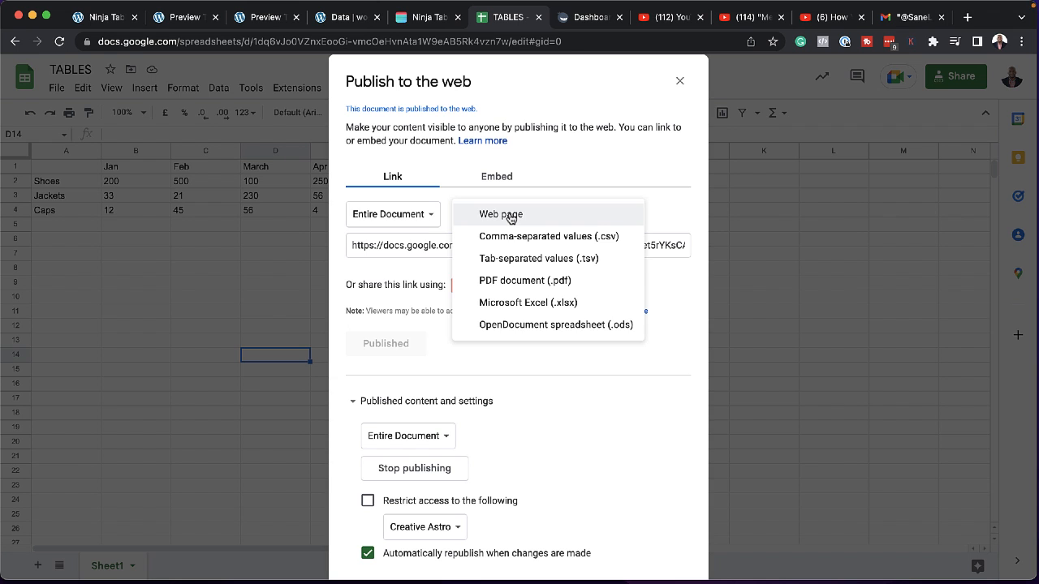
pyautogui.click(509, 217)
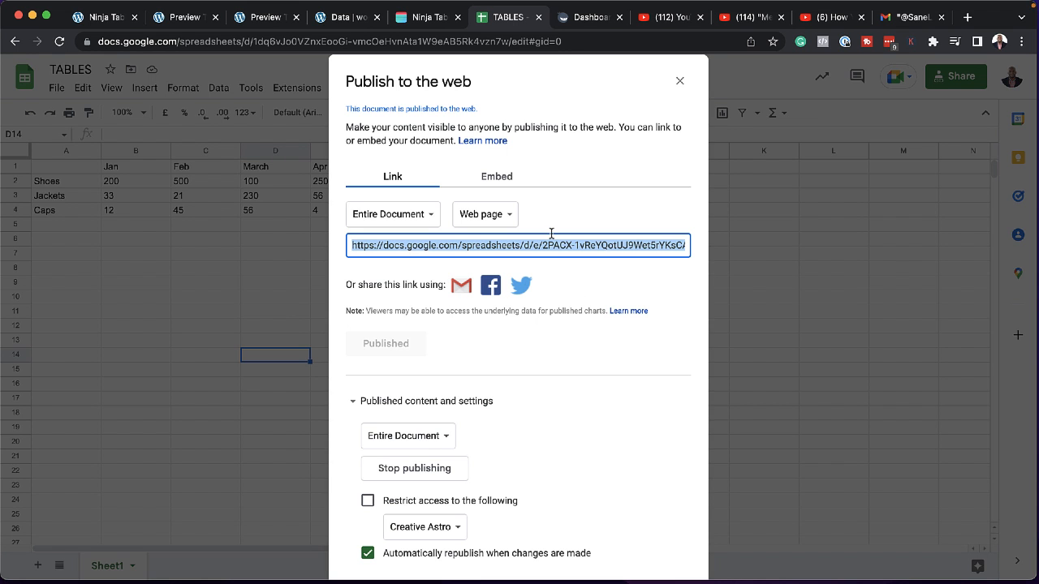
# - Switch back to Ninja Tables, paste the published spreadsheet link as the data source URL and continue to the second creation stage
pyautogui.click(108, 18)
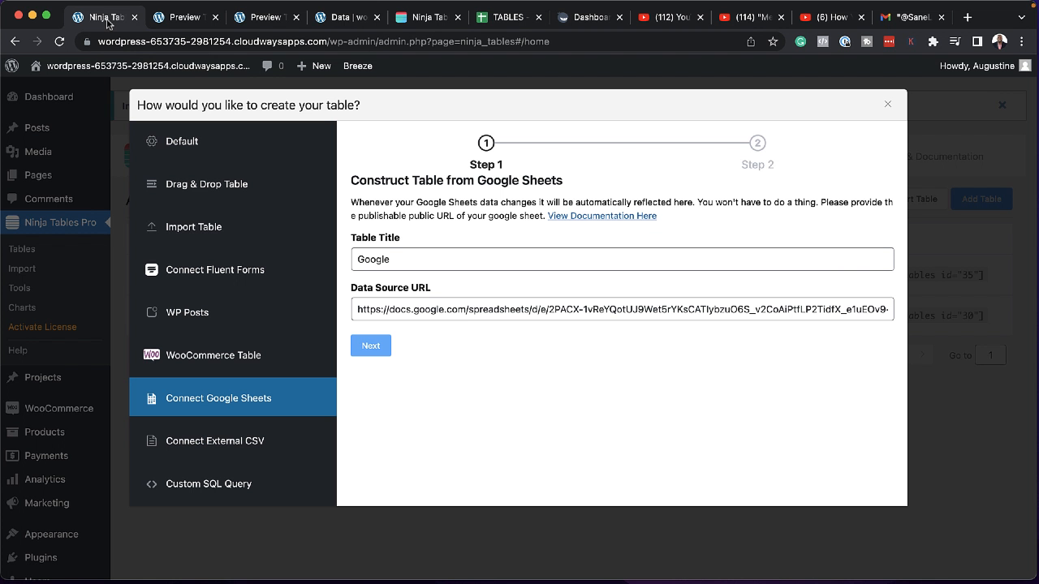
pyautogui.click(382, 354)
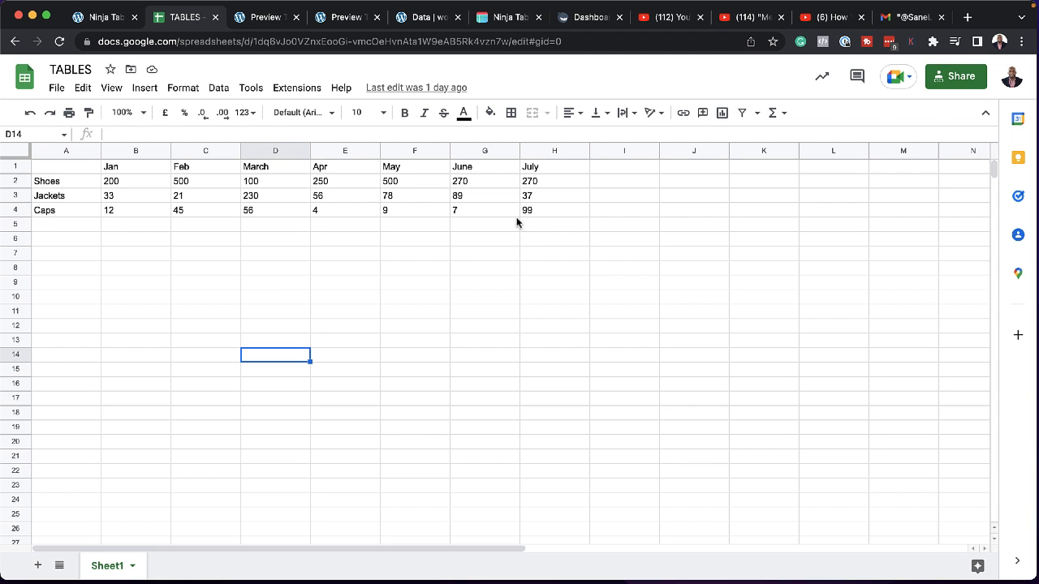
pyautogui.click(96, 18)
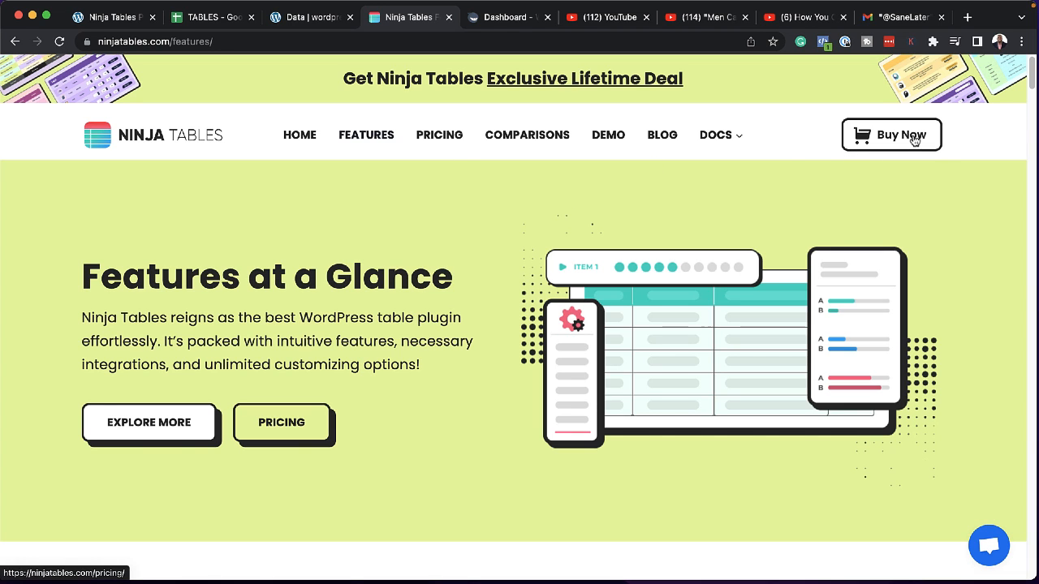
# - Open the Ninja Tables pricing plans and switch from the annual to the lifetime licence options
pyautogui.click(914, 140)
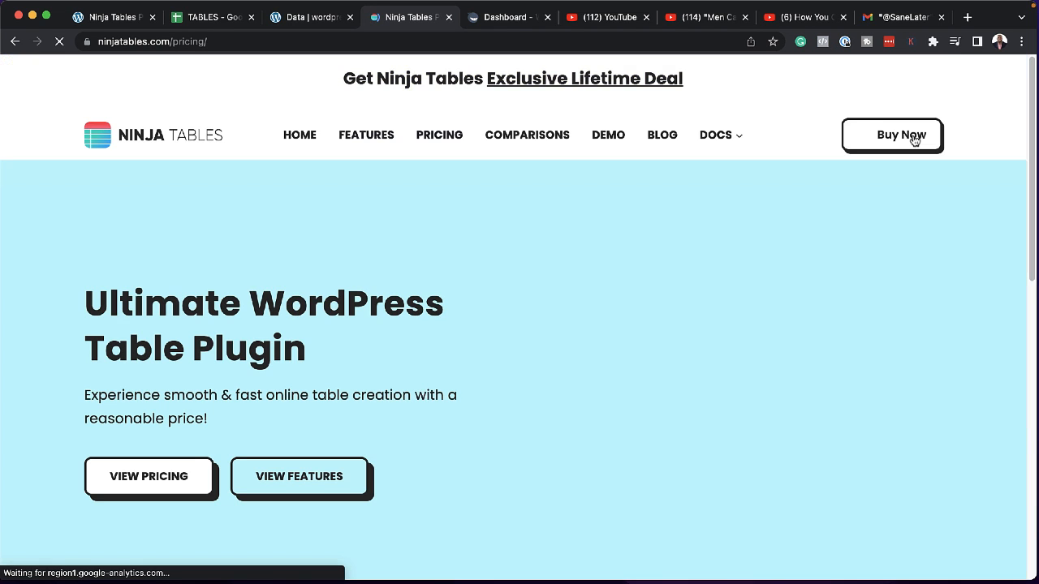
pyautogui.click(162, 475)
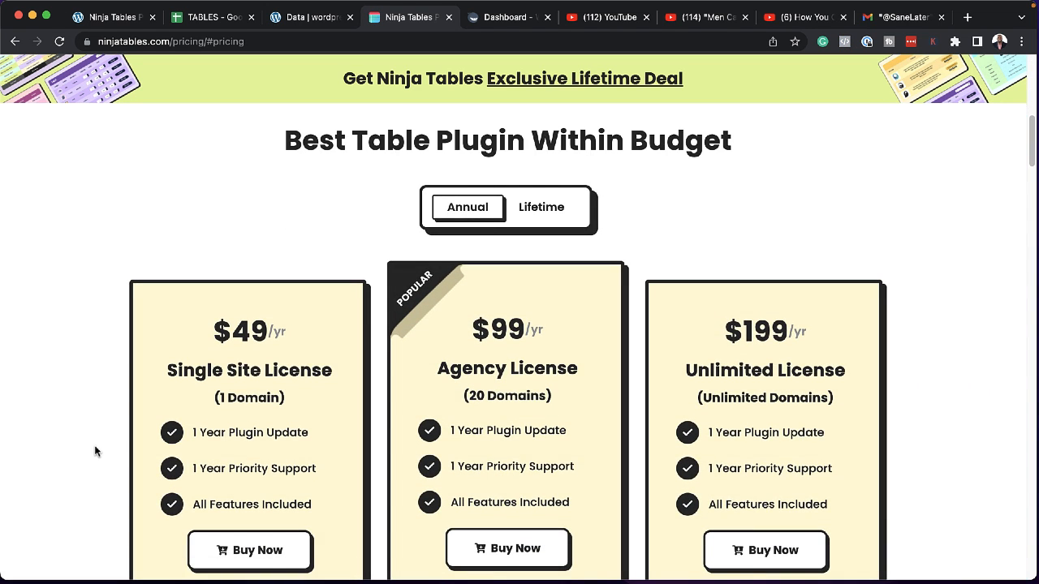
pyautogui.scroll(-2, 94, 451)
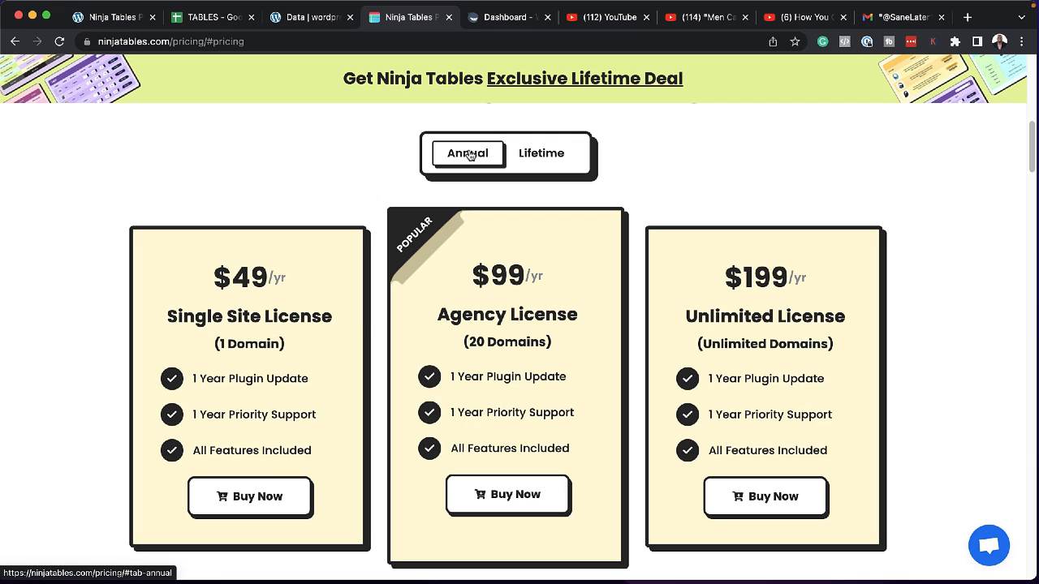
pyautogui.click(529, 155)
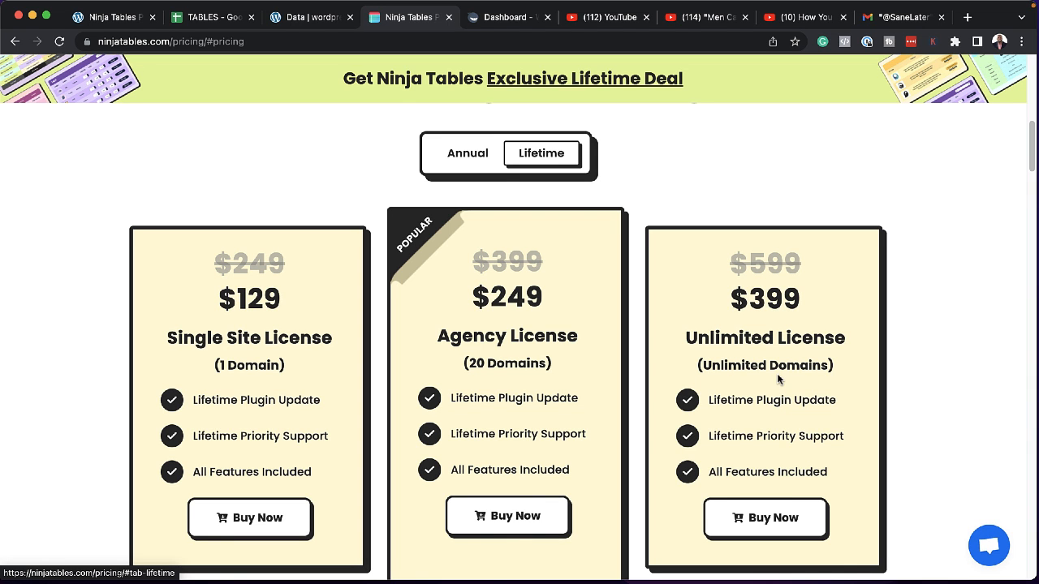
# - Review the feature highlights below the Ninja Tables pricing plans and open the full feature list
pyautogui.scroll(-6, 777, 379)
pyautogui.scroll(-3, 777, 378)
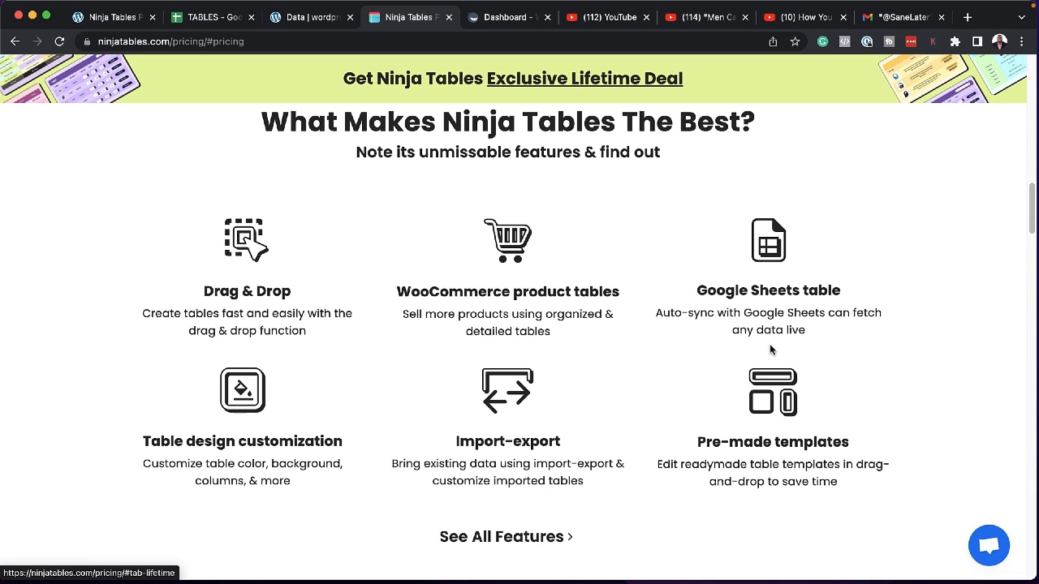
pyautogui.scroll(-2, 668, 394)
pyautogui.scroll(-3, 670, 395)
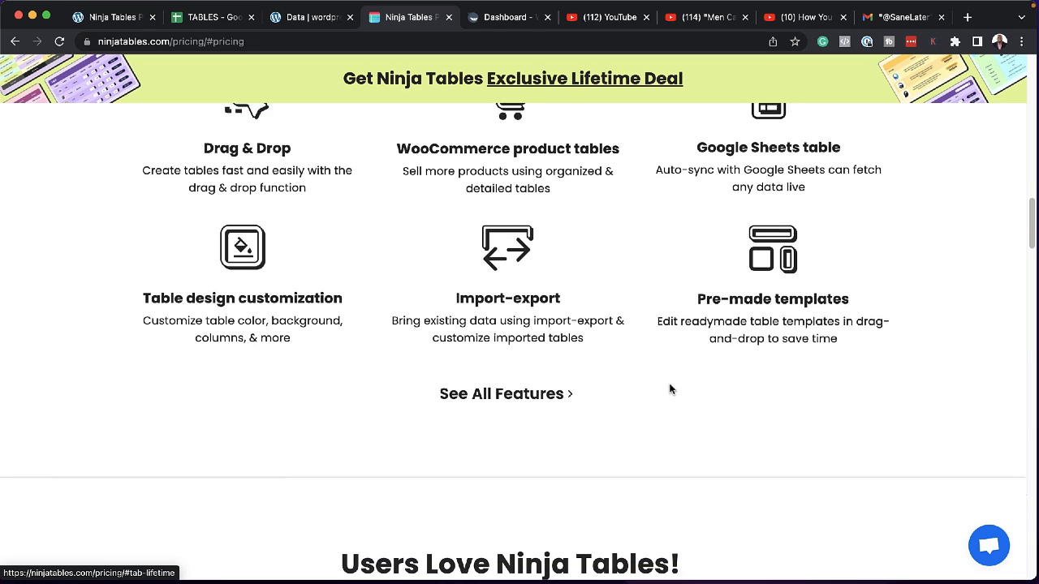
pyautogui.scroll(-1, 670, 390)
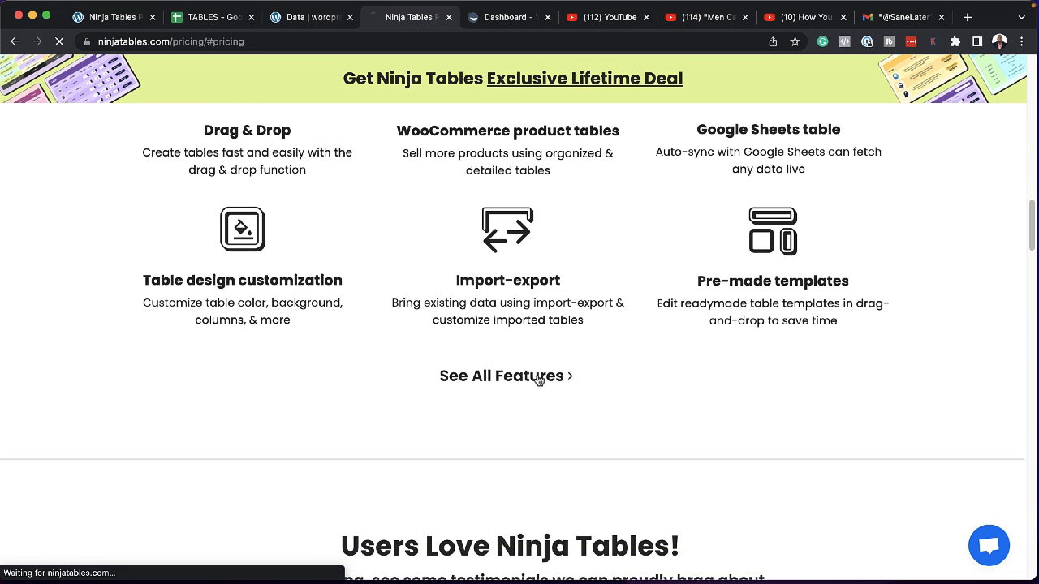
pyautogui.scroll(-5, 537, 380)
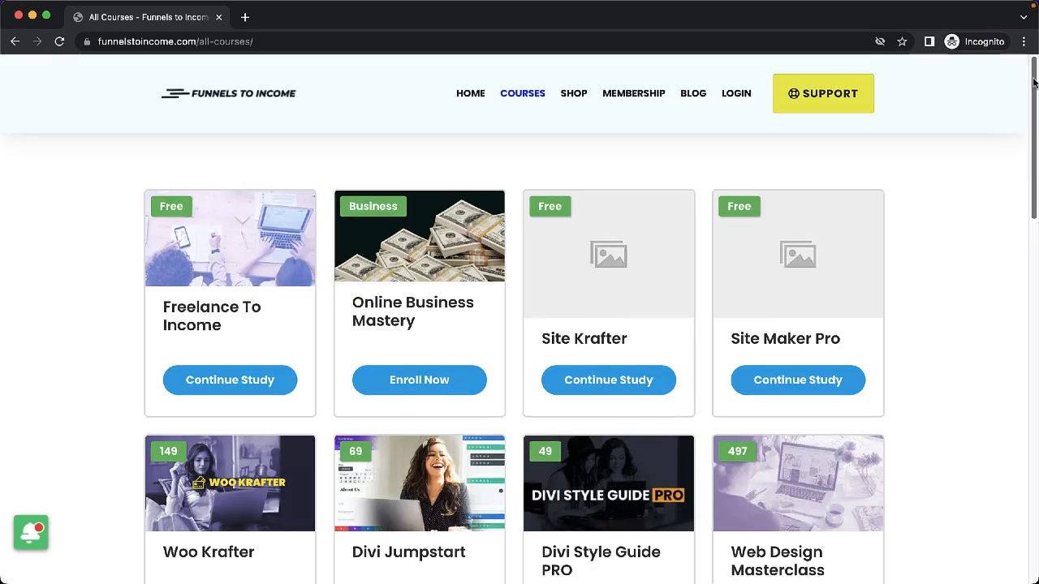
# - Look through the course catalogue on the Funnels to Income website
pyautogui.moveTo(1033, 83); pyautogui.dragTo(1035, 308)
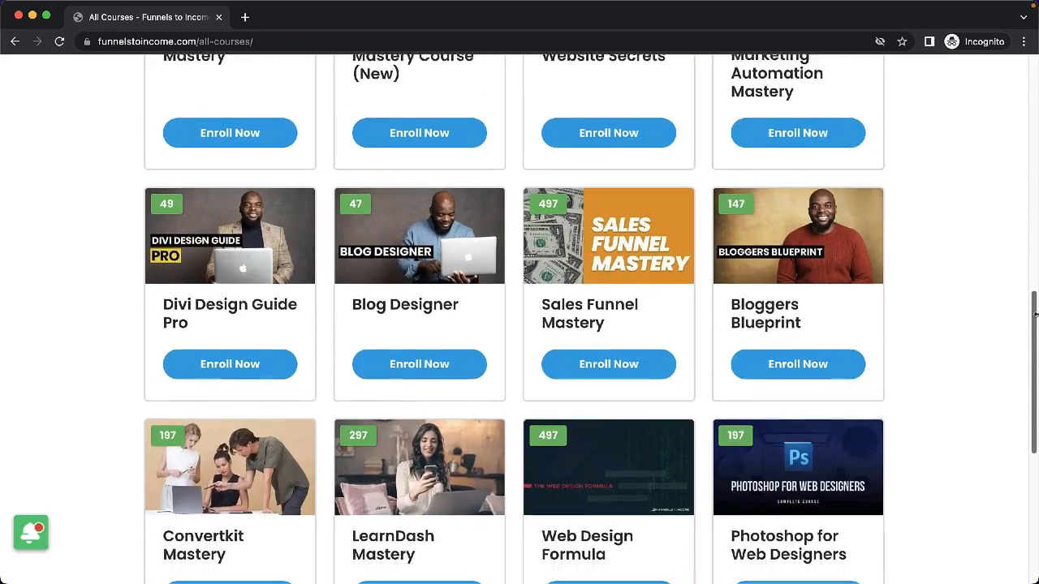